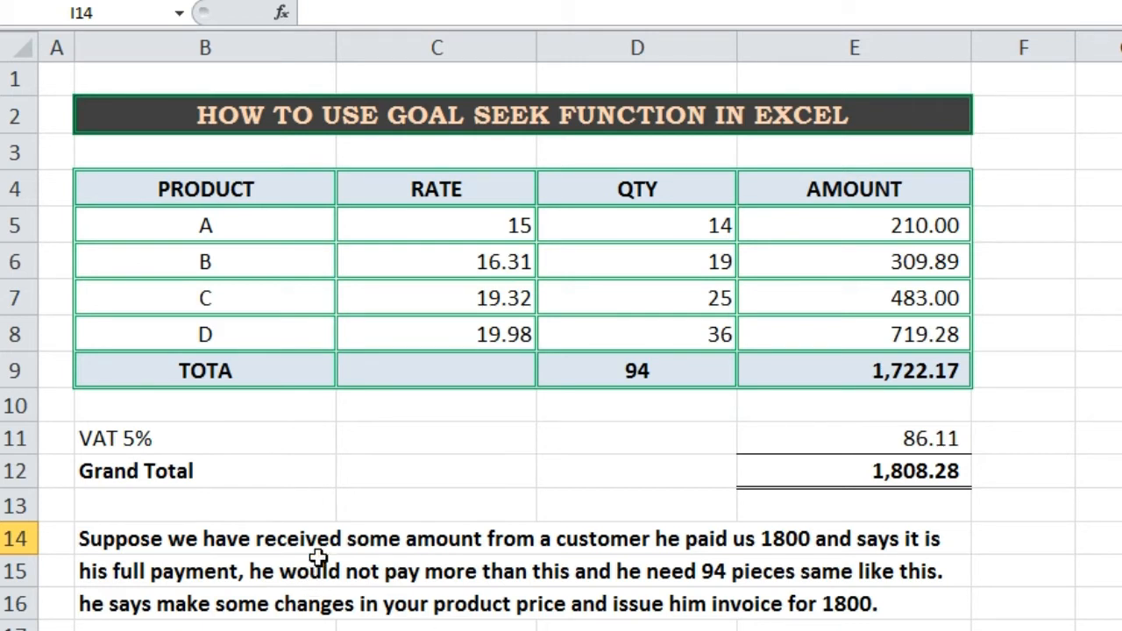
# Merge cells B17 to E17 into one cell below the notes.
pyautogui.moveTo(160, 626); pyautogui.dragTo(854, 626)
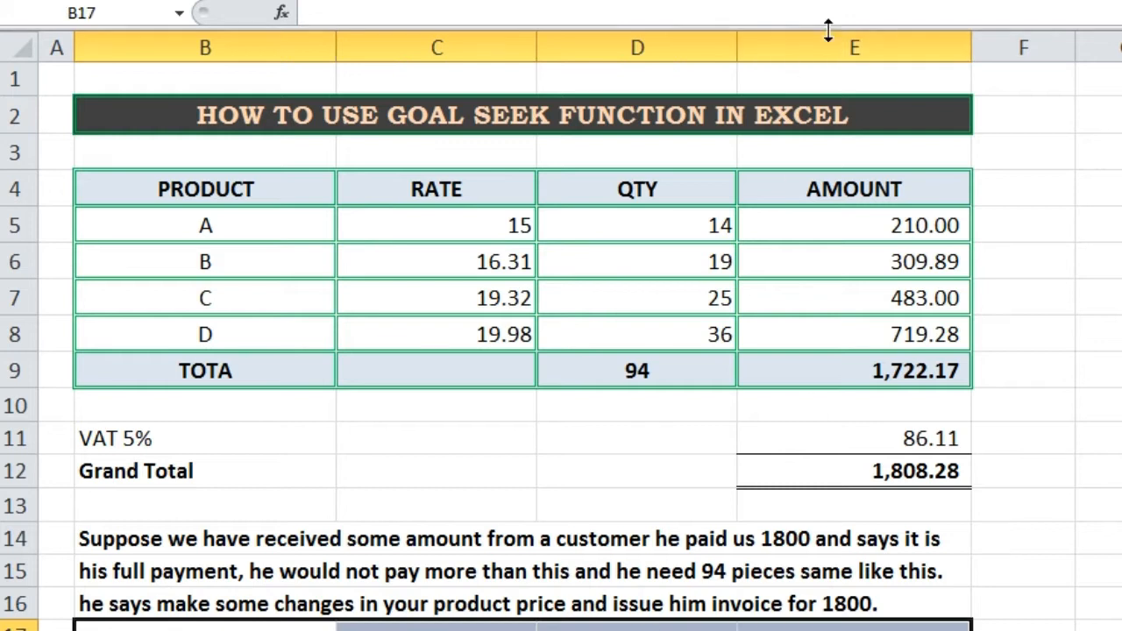
pyautogui.click(826, 2)
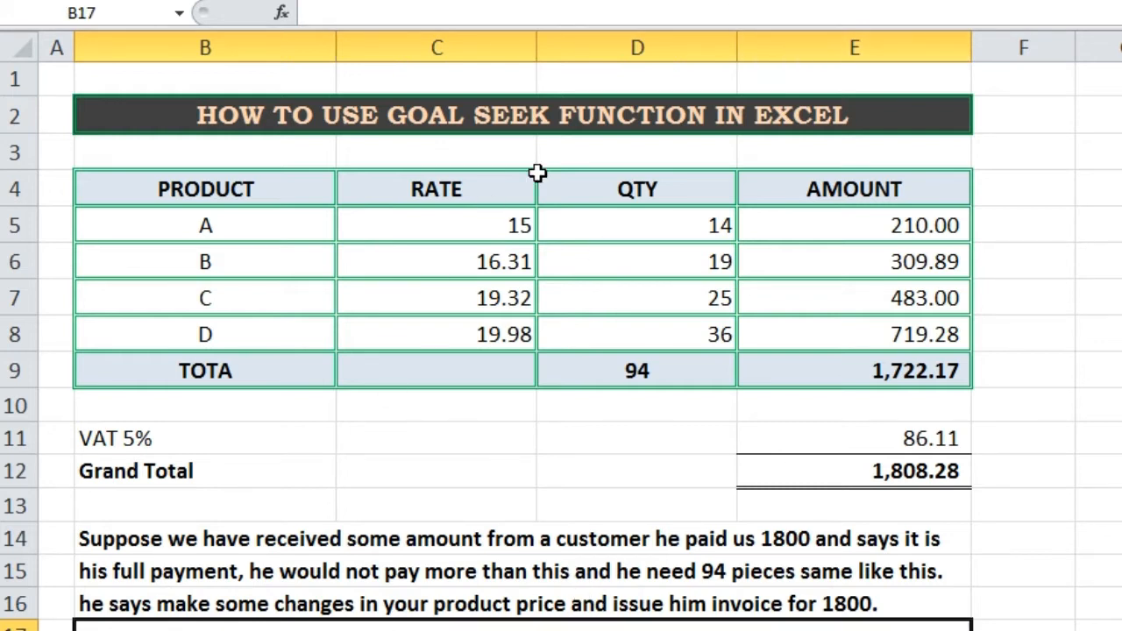
pyautogui.click(1087, 298)
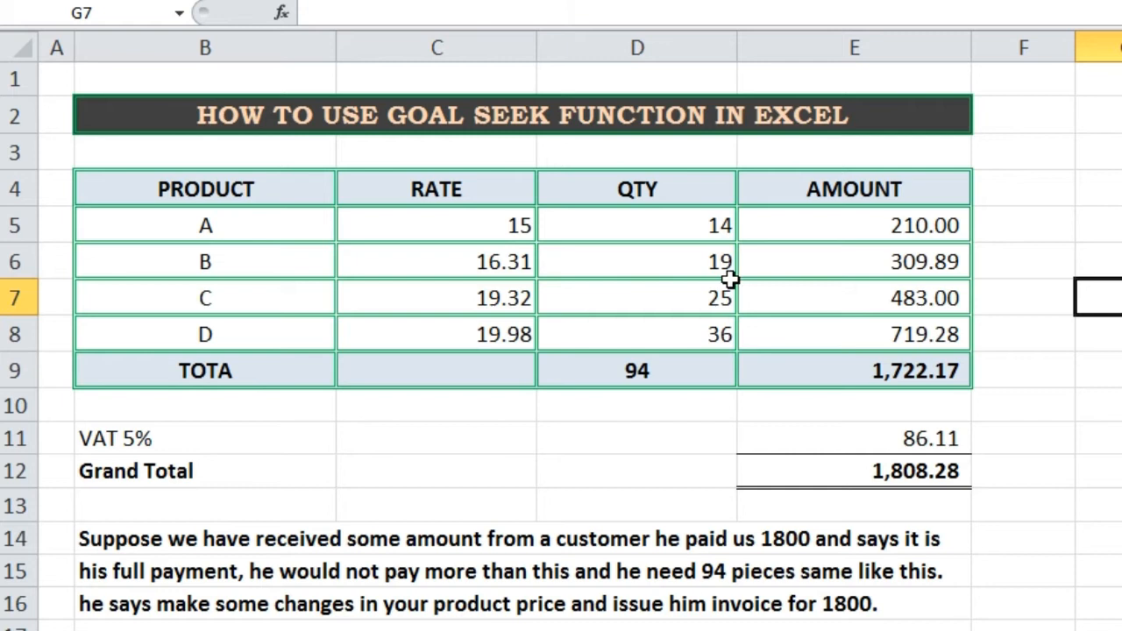
# Format product A's rate in cell C5 with two decimal places.
pyautogui.click(501, 226)
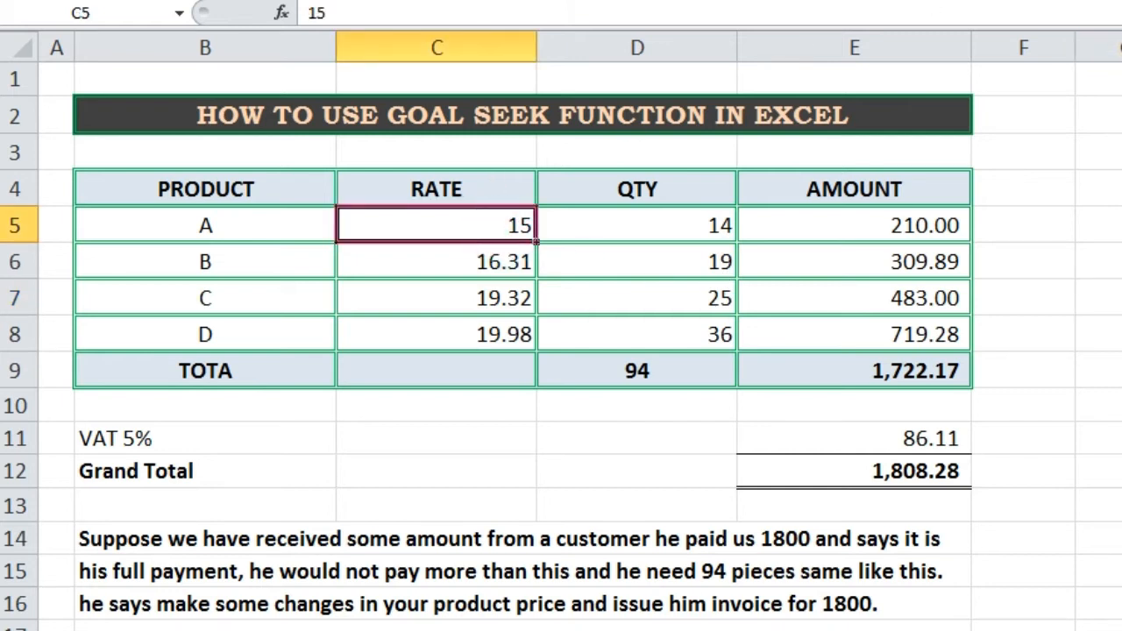
pyautogui.click(964, 2)
pyautogui.click(1121, 298)
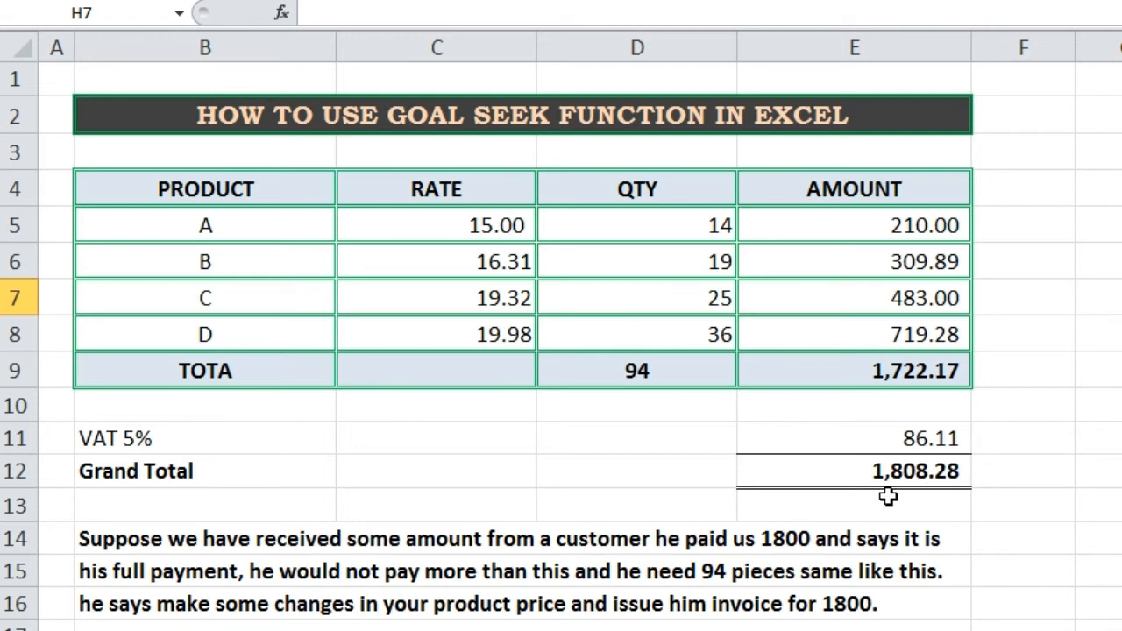
# Set product A's rate in cell C5 to 14.95.
pyautogui.click(517, 230)
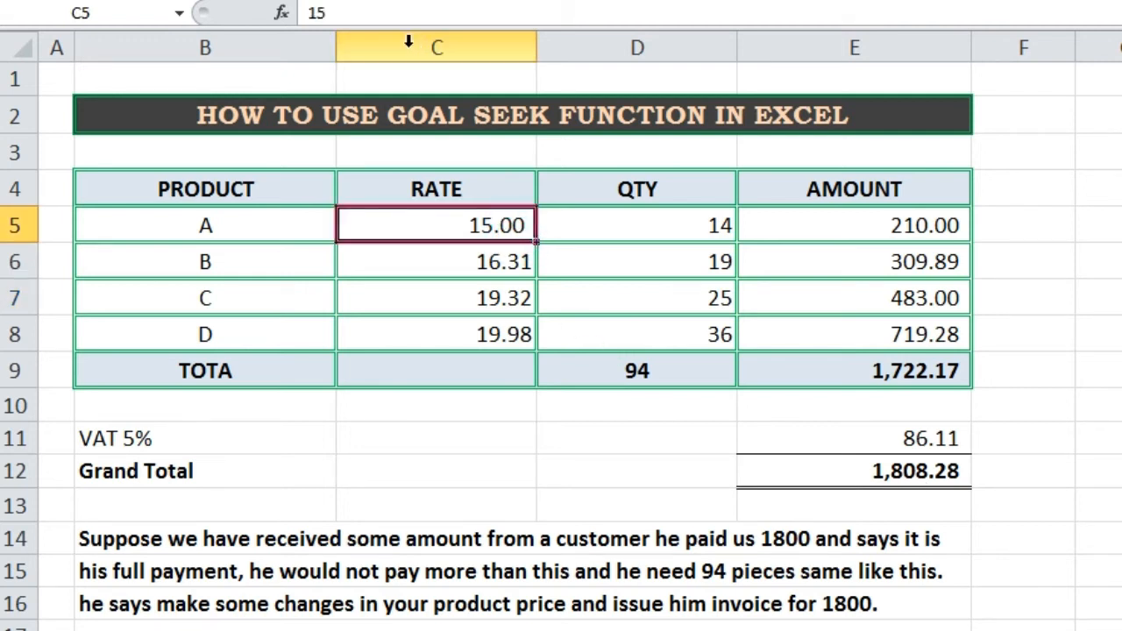
pyautogui.click(344, 15)
pyautogui.press('BackSpace')
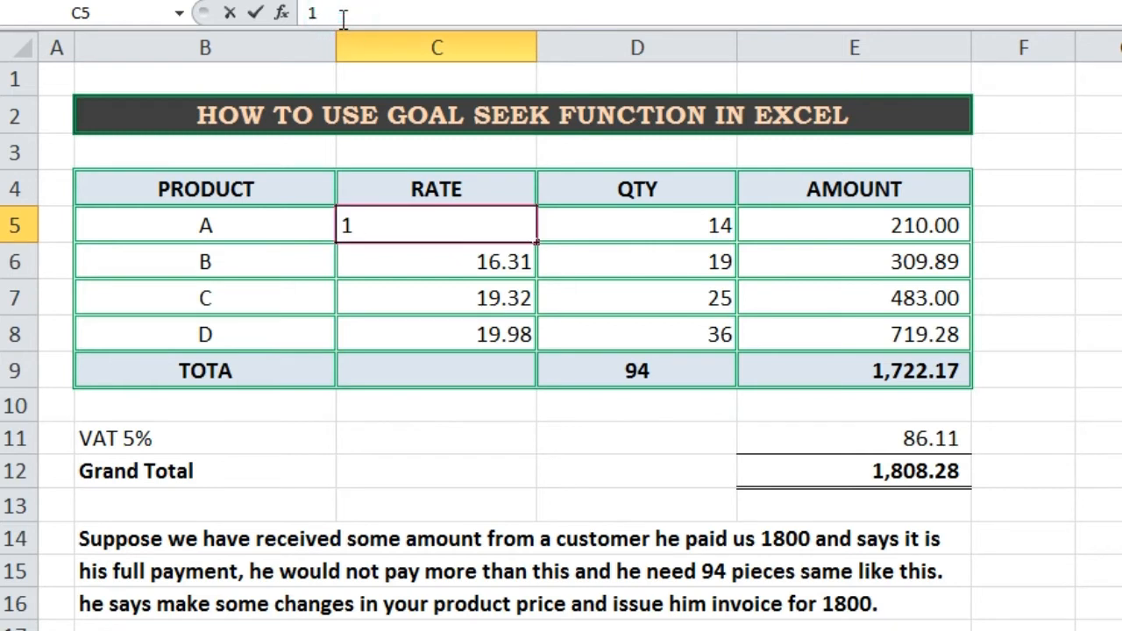
pyautogui.write('4.95')
pyautogui.press('Return')
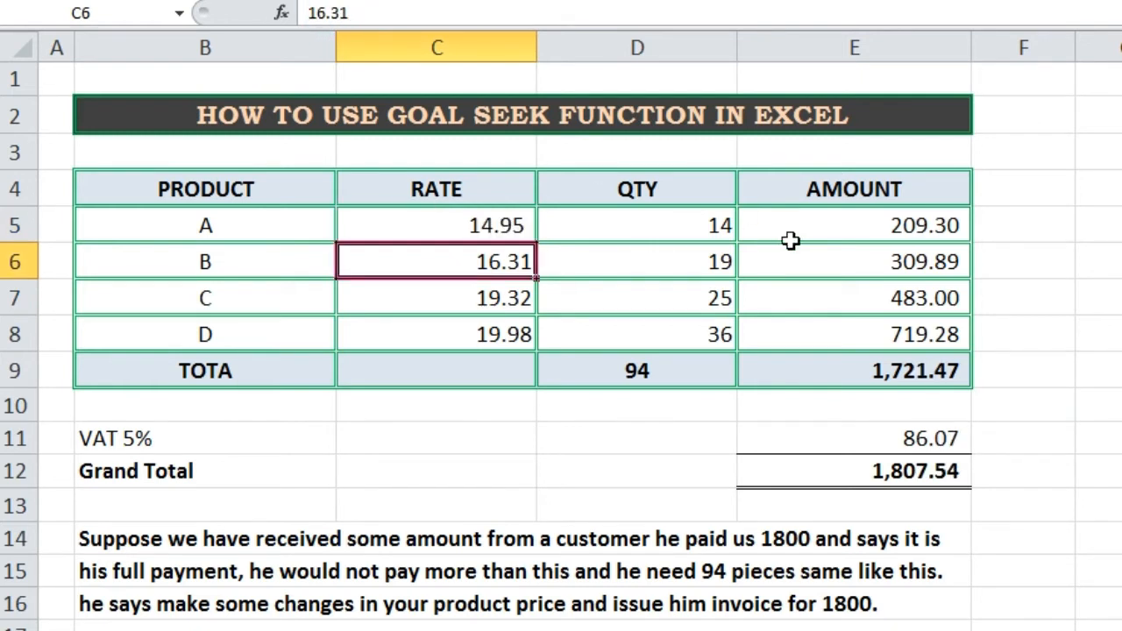
# Lower product A's rate in cell C5 to 14.85.
pyautogui.click(510, 226)
pyautogui.click(368, 10)
pyautogui.press('BackSpace')
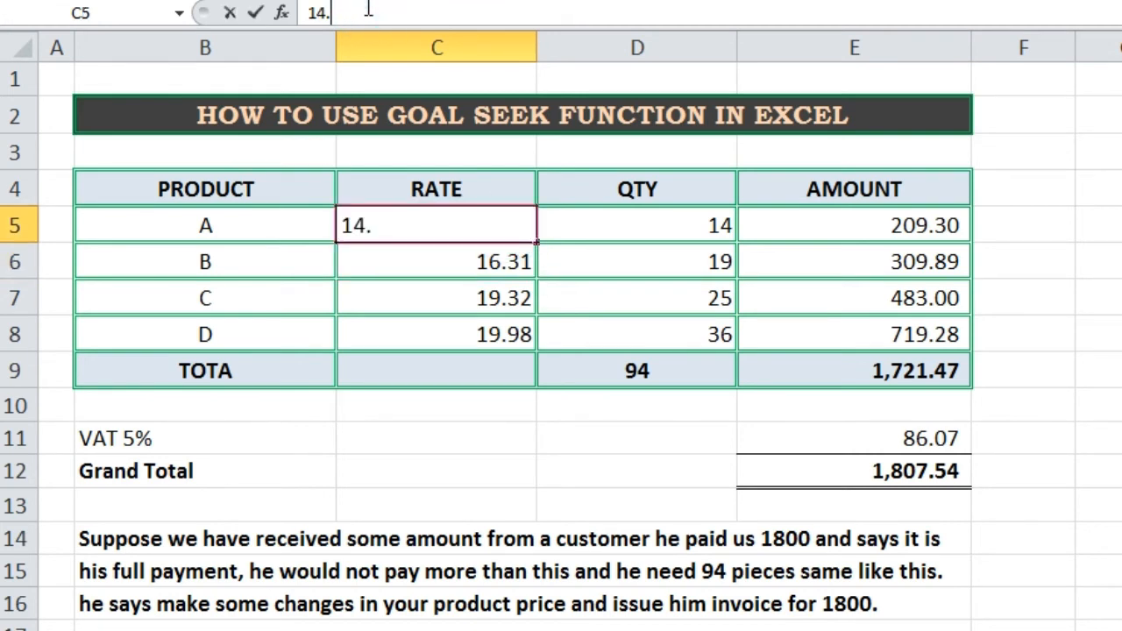
pyautogui.write('5')
pyautogui.press('Return')
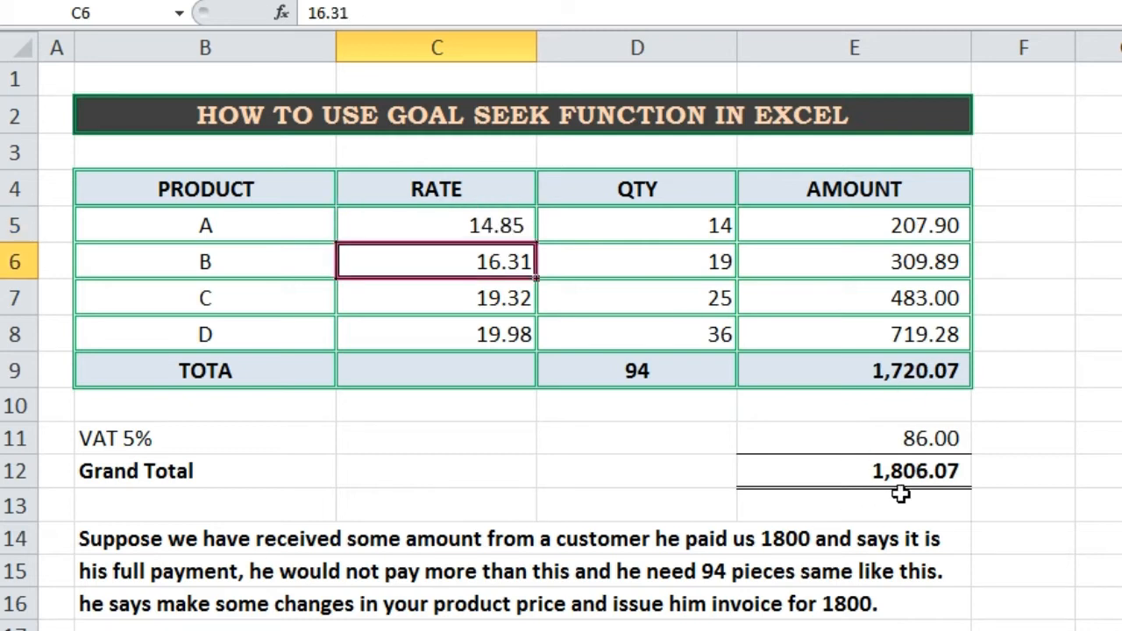
# Lower product A's rate in cell C5 further to 14.45.
pyautogui.click(517, 226)
pyautogui.click(368, 13)
pyautogui.press('BackSpace')
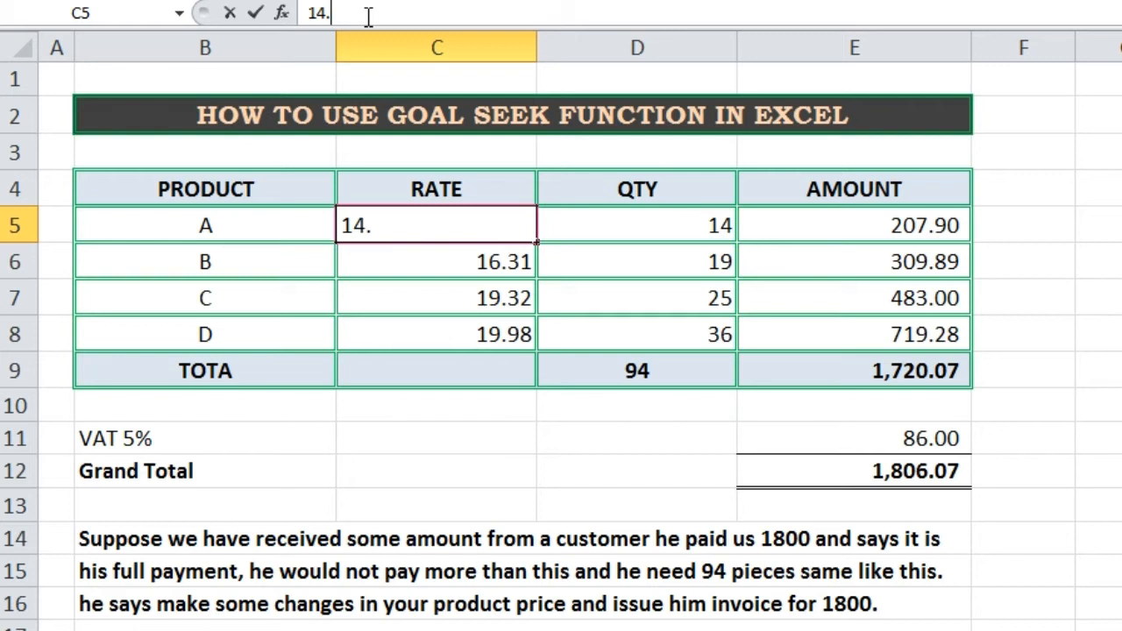
pyautogui.write('5')
pyautogui.press('Return')
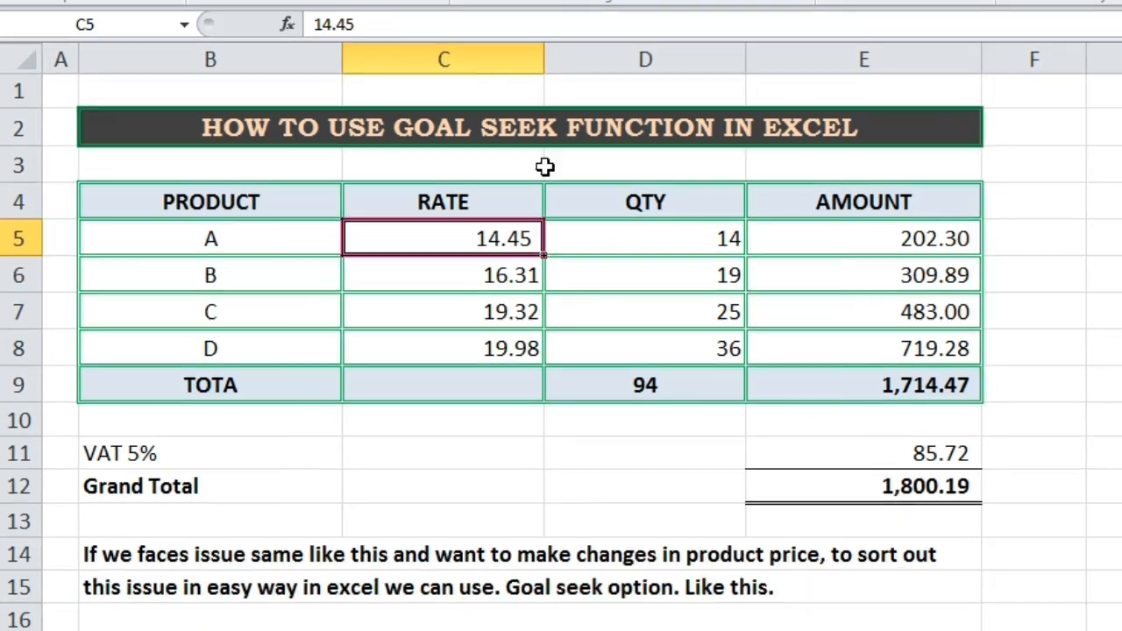
# Restore product A's rate in cell C5 to 15.
pyautogui.write('15')
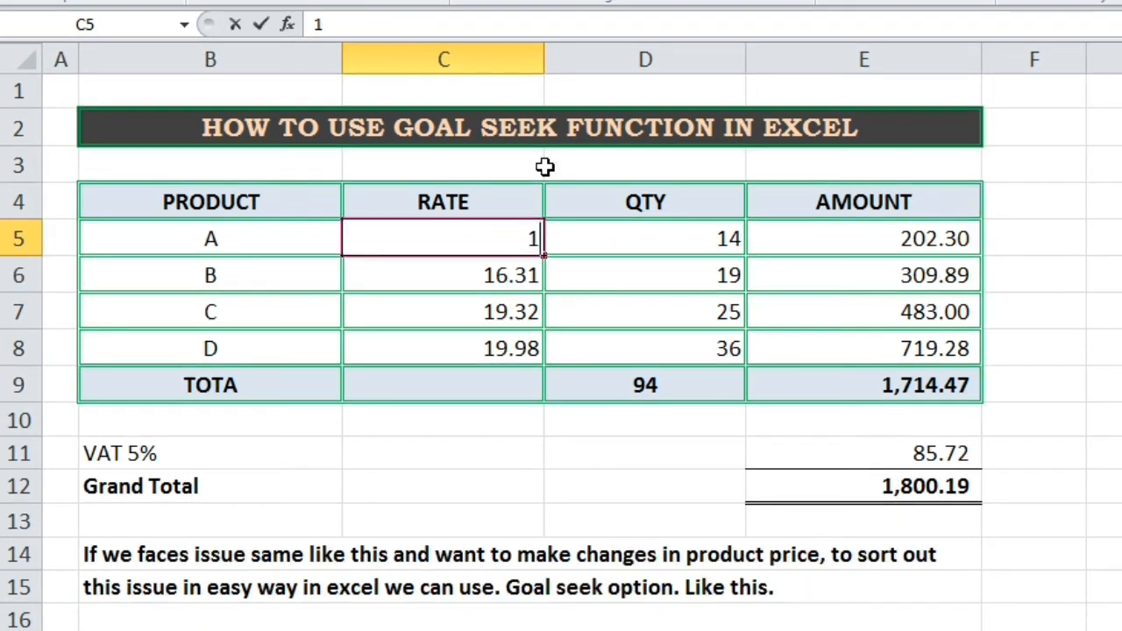
pyautogui.hotkey('ctrl', 'Return')
pyautogui.press('Return')
pyautogui.click(946, 496)
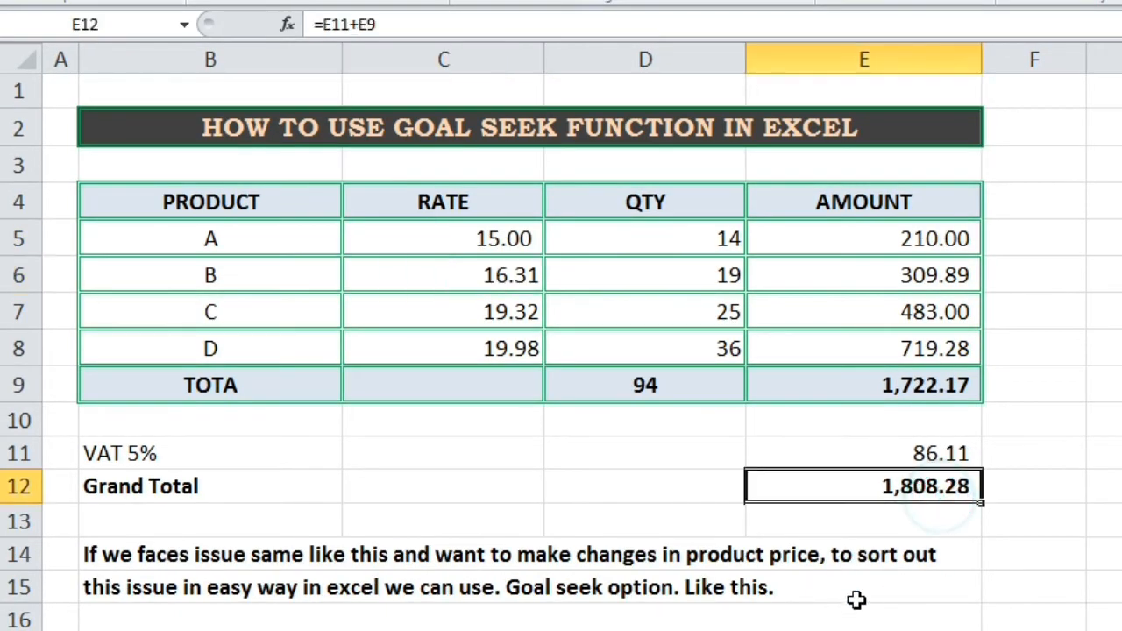
pyautogui.click(789, 627)
pyautogui.click(919, 491)
# Enter the note "Just press curson inside the cell where you want to get the result value." in cell B14.
pyautogui.click(233, 555)
pyautogui.write('Just press curso')
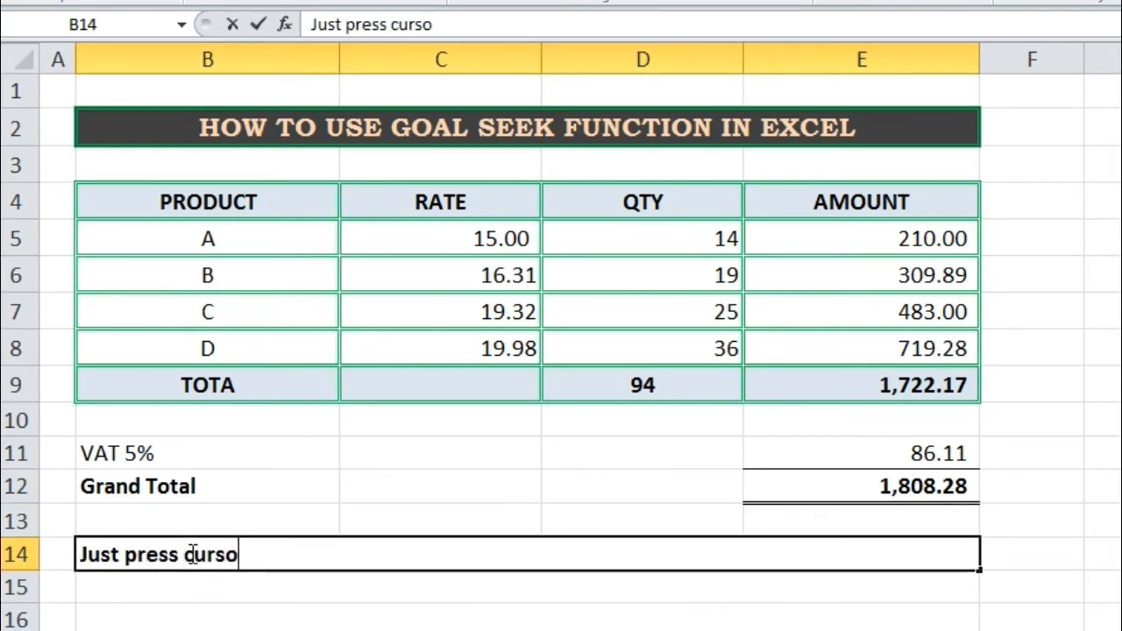
pyautogui.write('n inside the cell w')
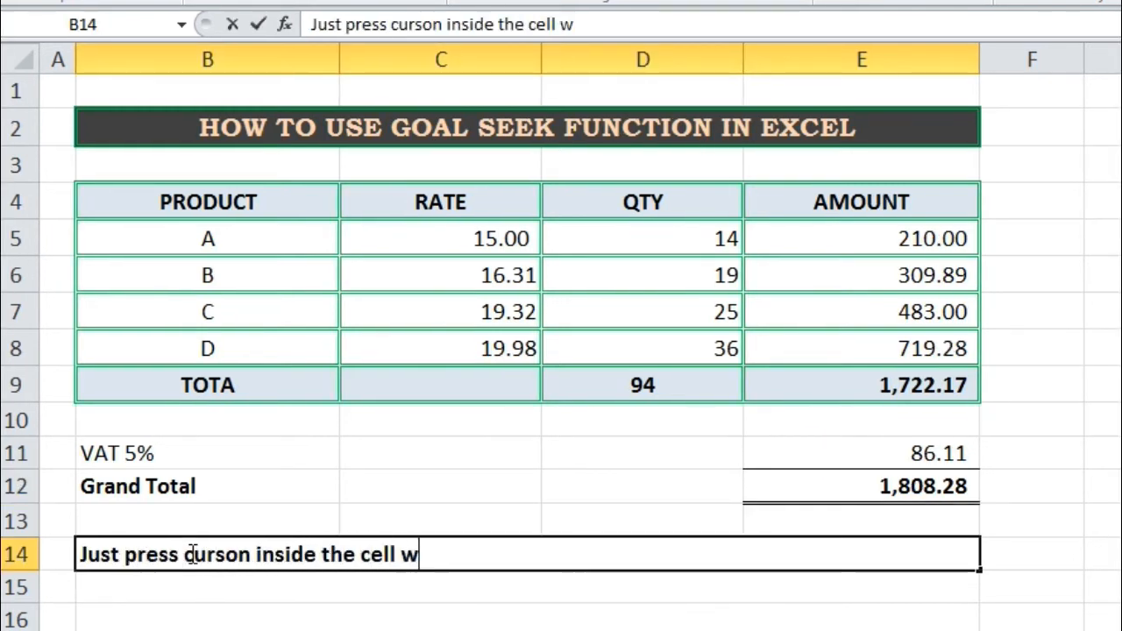
pyautogui.write('here you want to get')
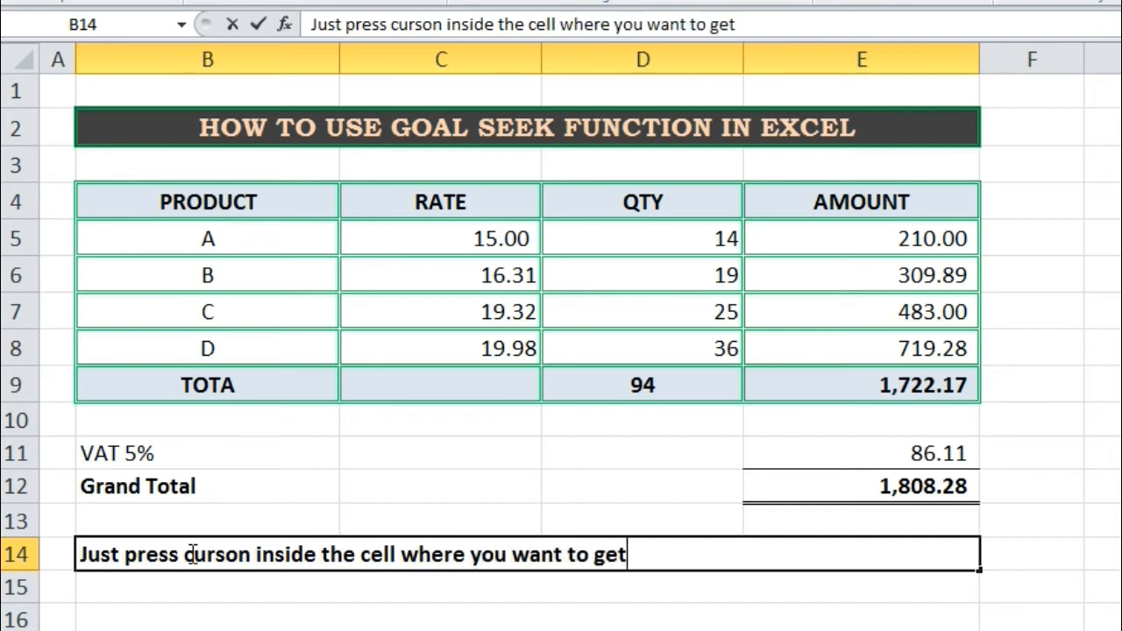
pyautogui.write(' the result')
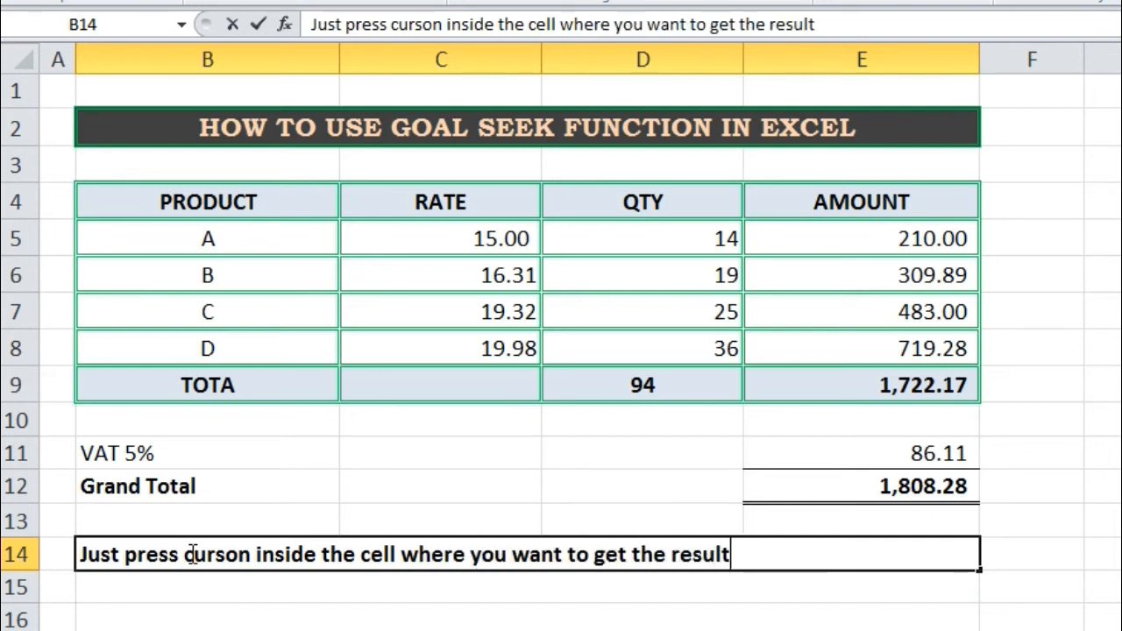
pyautogui.write(' value.')
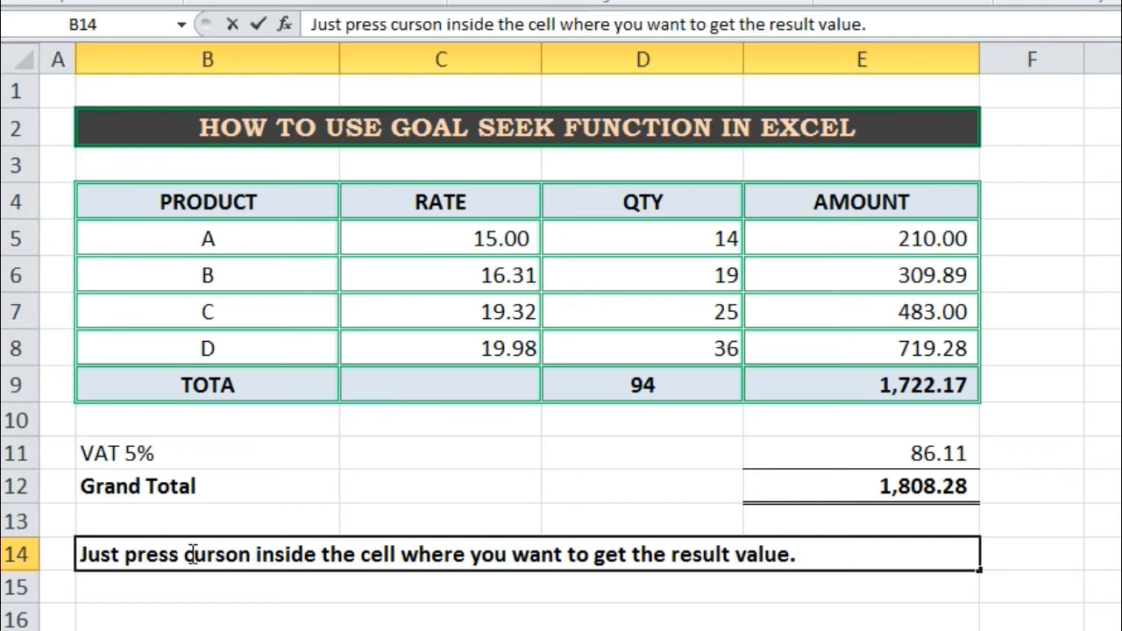
pyautogui.click(908, 488)
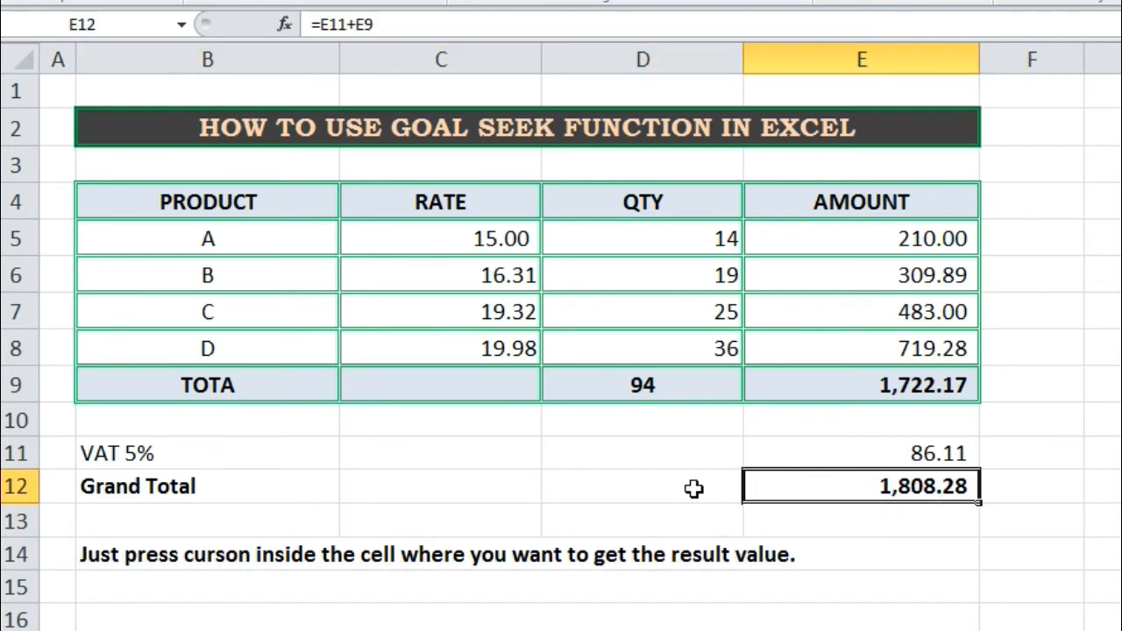
pyautogui.click(416, 21)
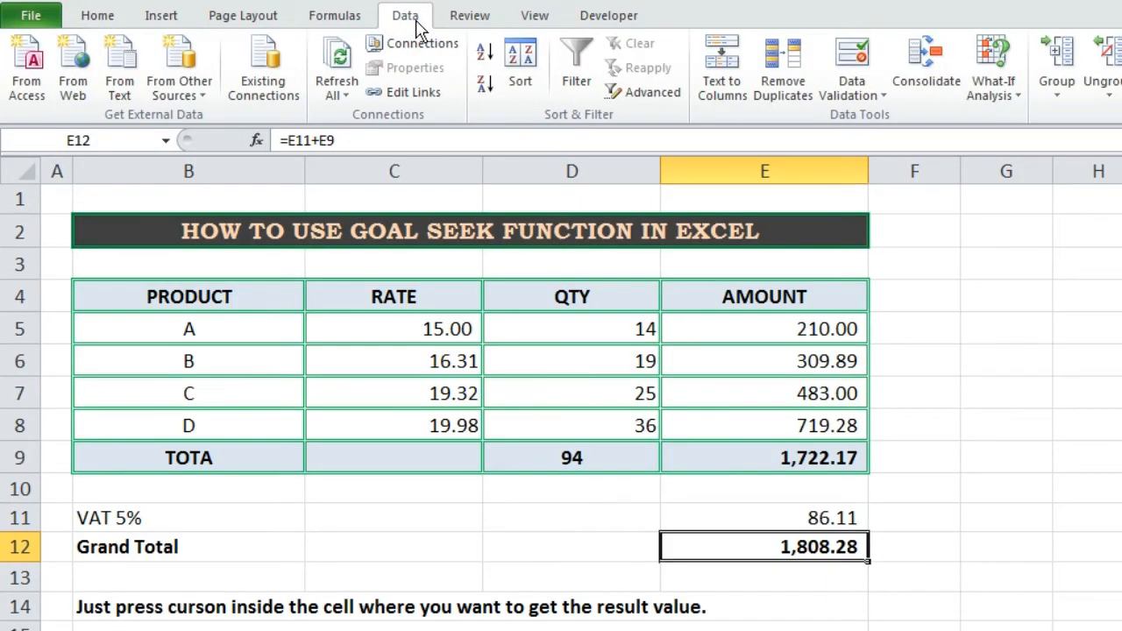
pyautogui.click(1019, 103)
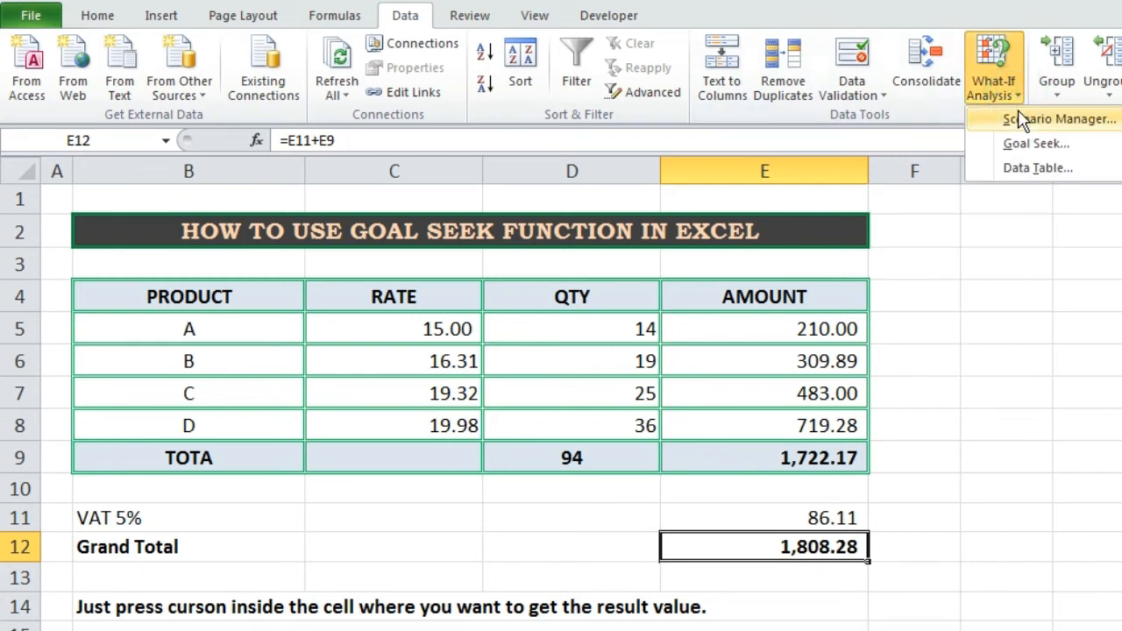
pyautogui.click(1042, 155)
pyautogui.moveTo(612, 168); pyautogui.dragTo(699, 200)
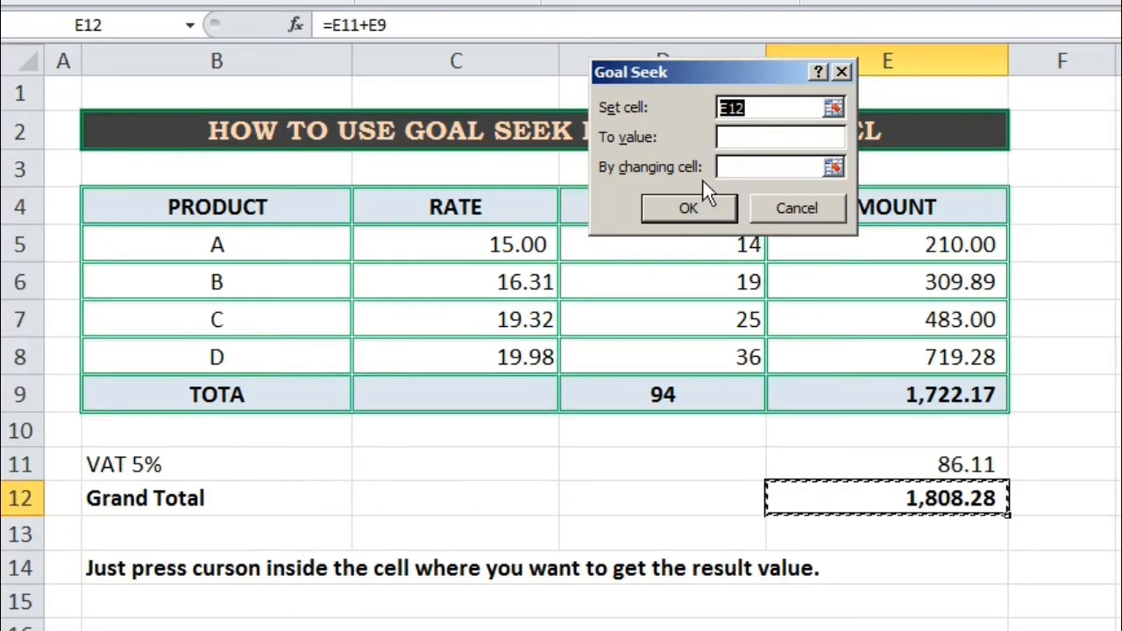
pyautogui.click(756, 134)
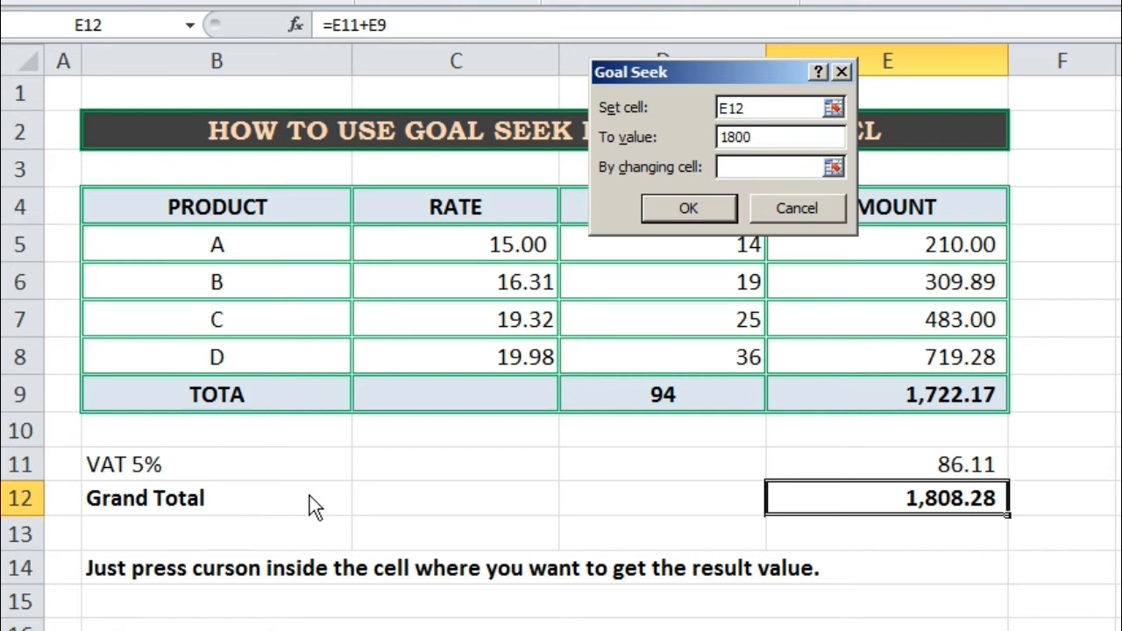
pyautogui.click(800, 211)
# Move the note about the result cell from B14 to cell I12, beside the table.
pyautogui.click(156, 567)
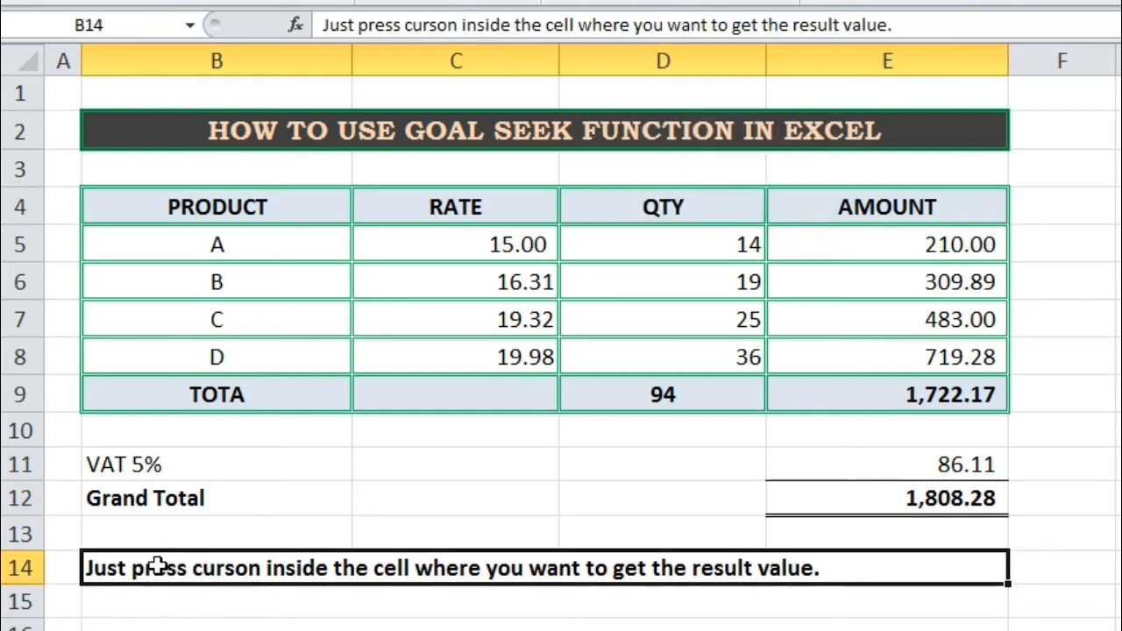
pyautogui.hotkey('ctrl', 'c')
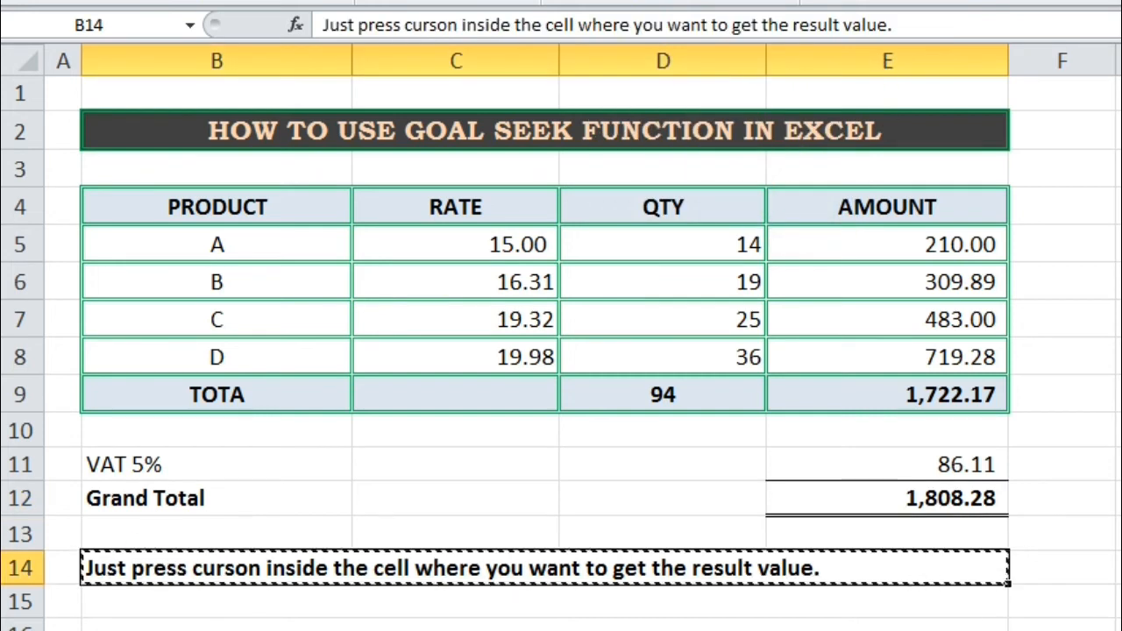
pyautogui.click(1119, 499)
pyautogui.press('Escape')
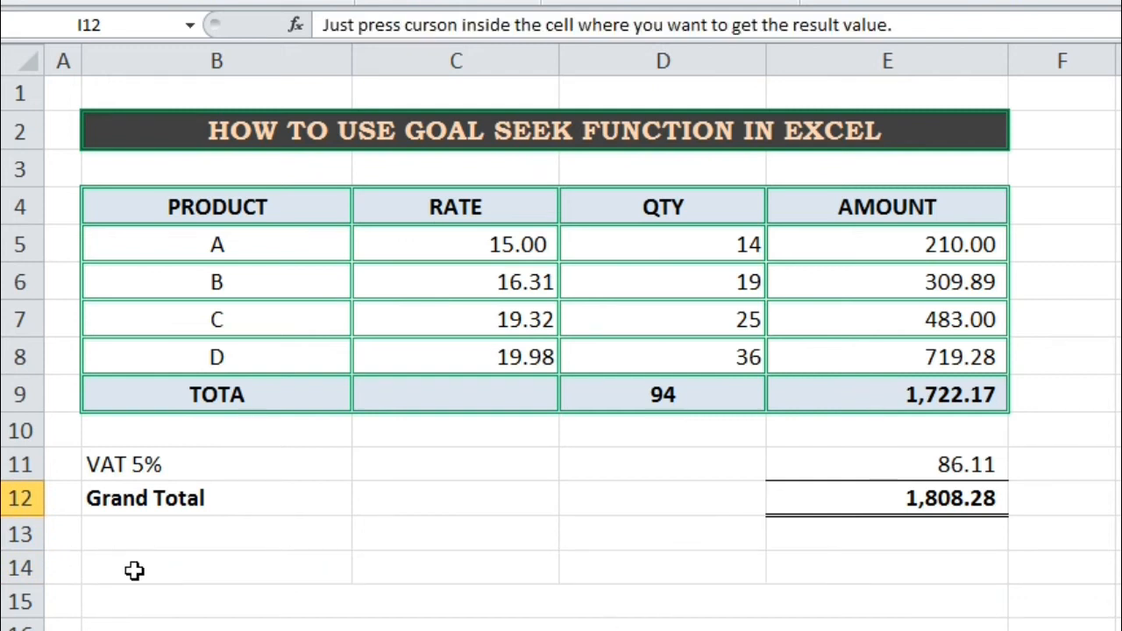
# Enter "In last cell we have to select the cell or rates which we want to make changes, that" in cell B15.
pyautogui.click(167, 601)
pyautogui.write('In last cell we have to select')
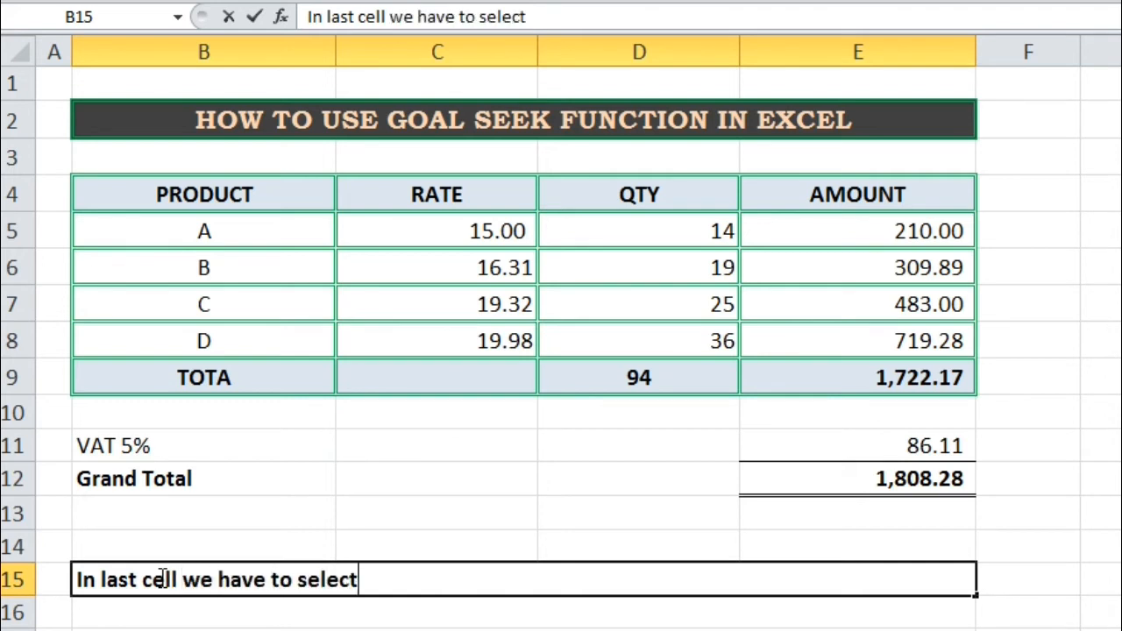
pyautogui.write(' the cell which')
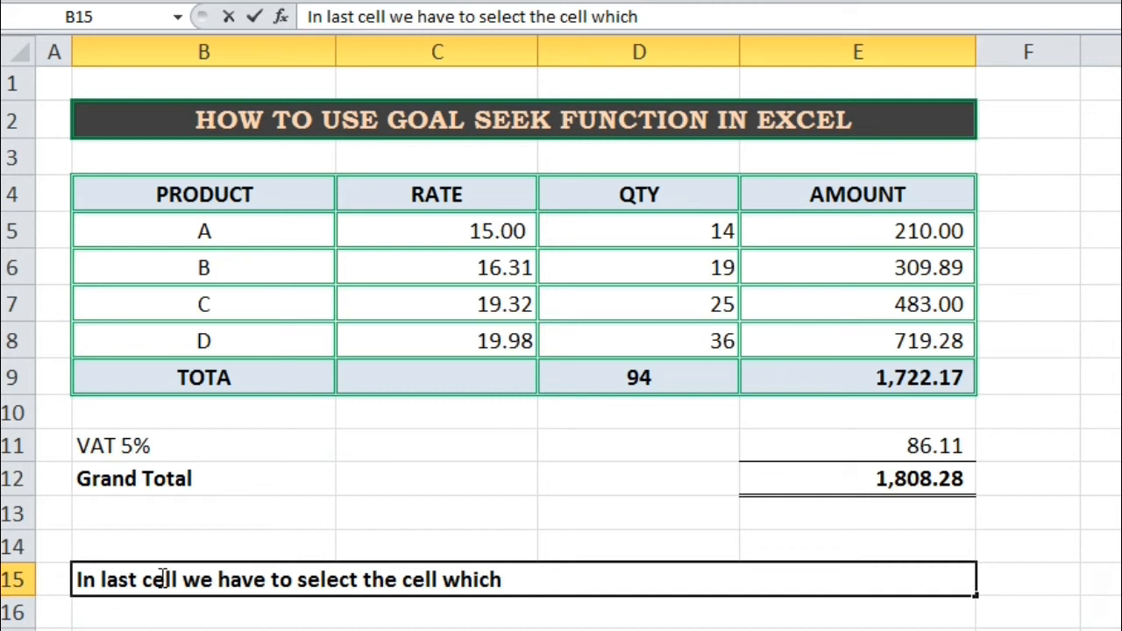
pyautogui.press('BackSpace')
pyautogui.press('BackSpace')
pyautogui.press('BackSpace')
pyautogui.press('BackSpace')
pyautogui.press('BackSpace')
pyautogui.write('or rates ')
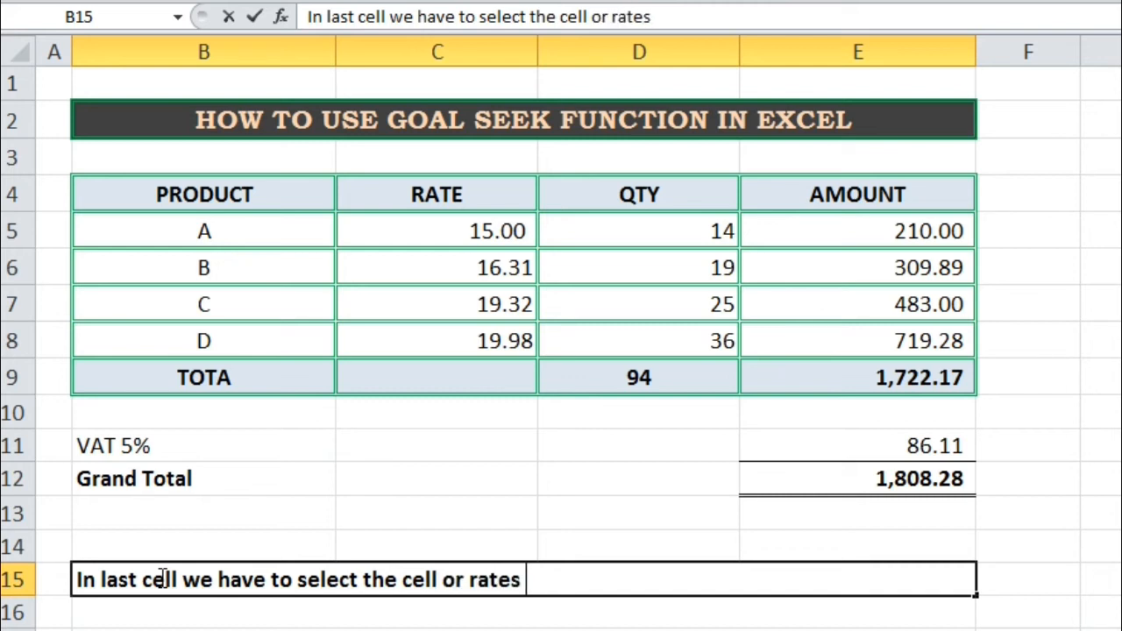
pyautogui.write('which we want to mak')
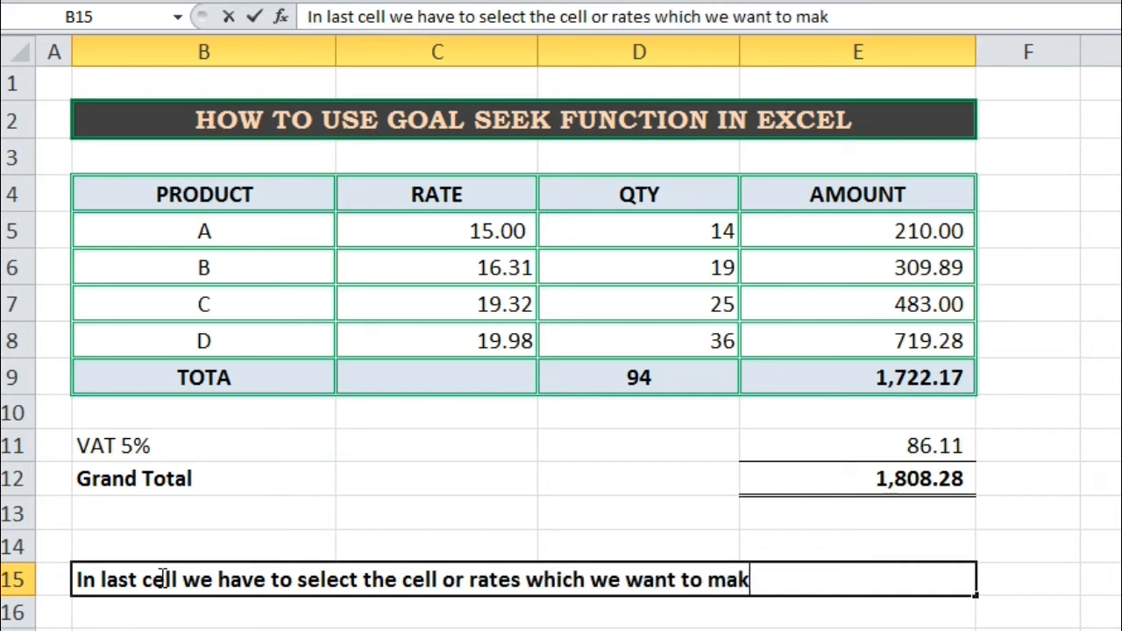
pyautogui.write('e changes')
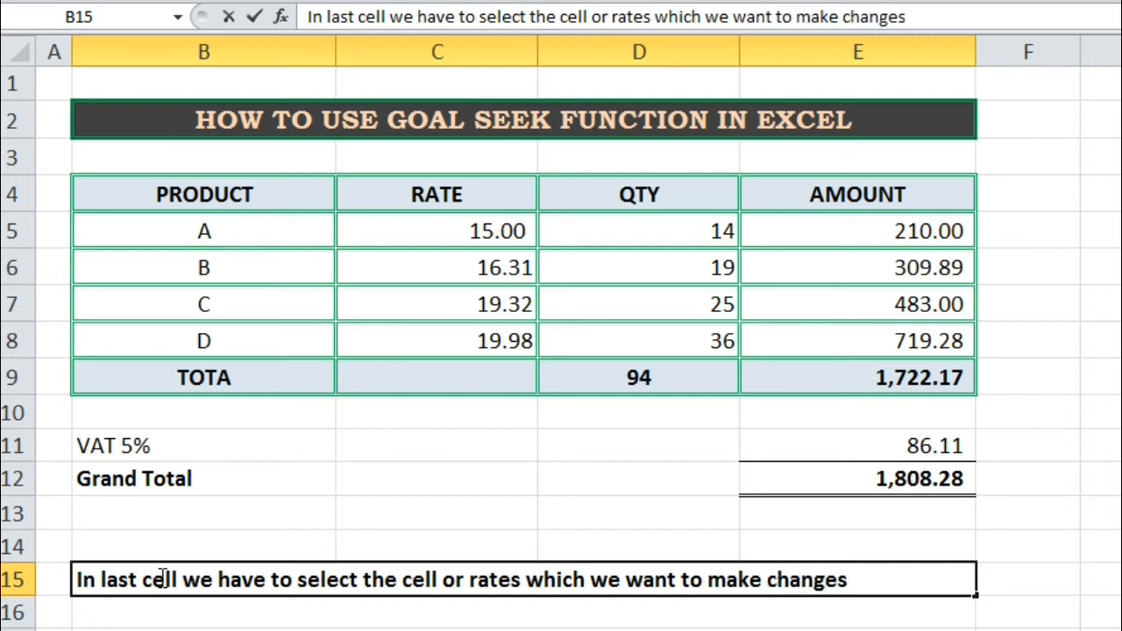
pyautogui.write(', that')
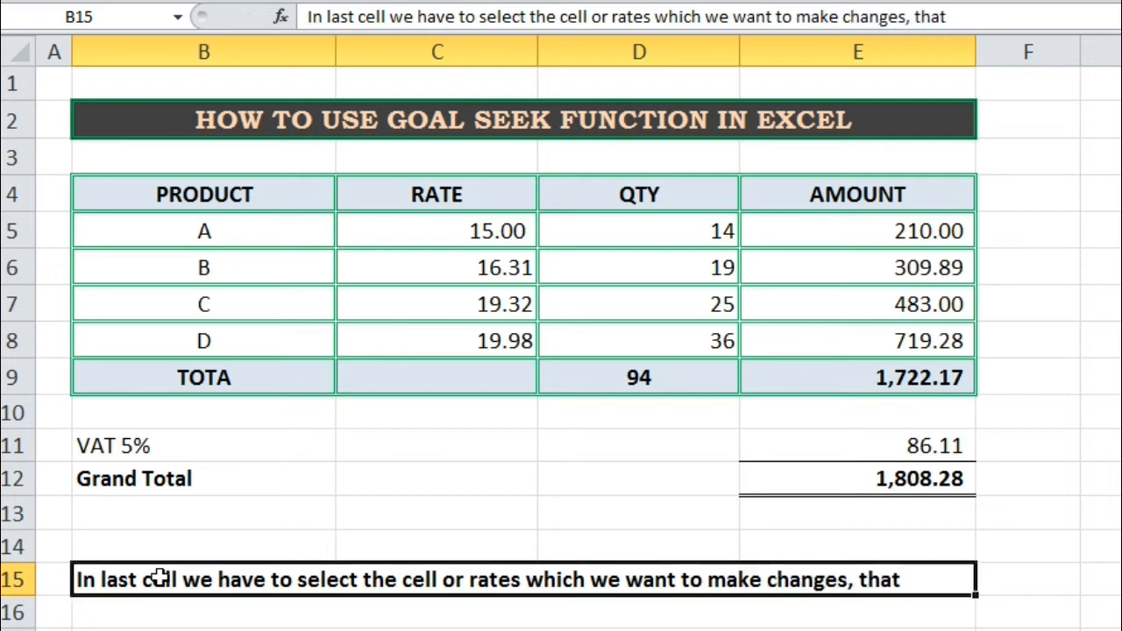
pyautogui.press('Return')
# Continue the note in cell B16 with "make changes only in this cell and get end value.".
pyautogui.write('make changes only i')
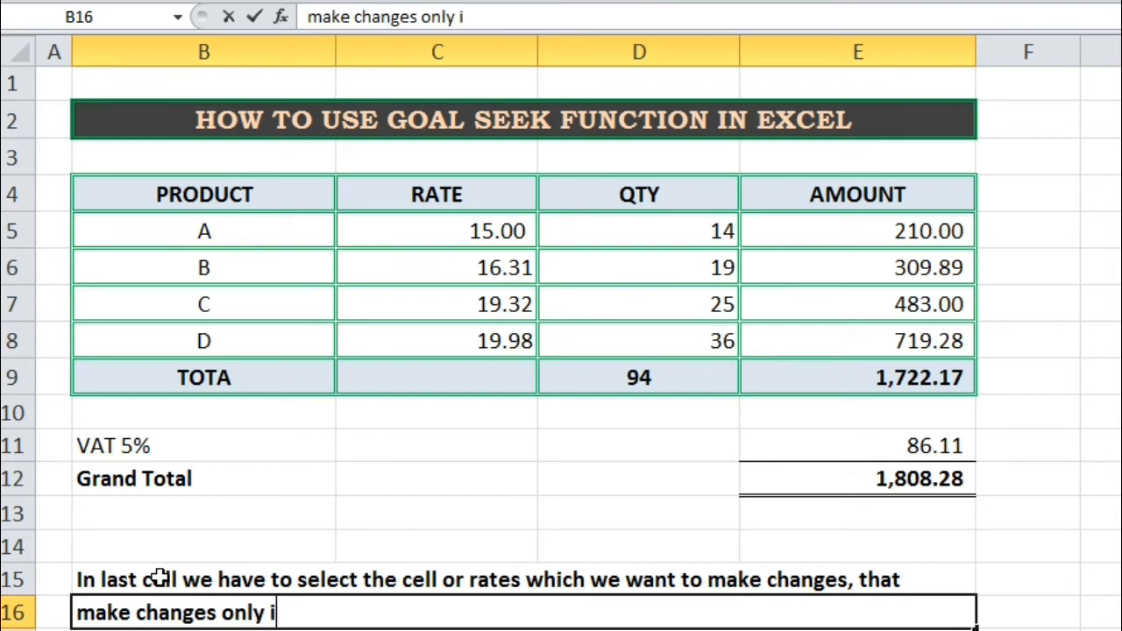
pyautogui.write('n this call')
pyautogui.press('BackSpace')
pyautogui.press('BackSpace')
pyautogui.press('BackSpace')
pyautogui.write('ell ')
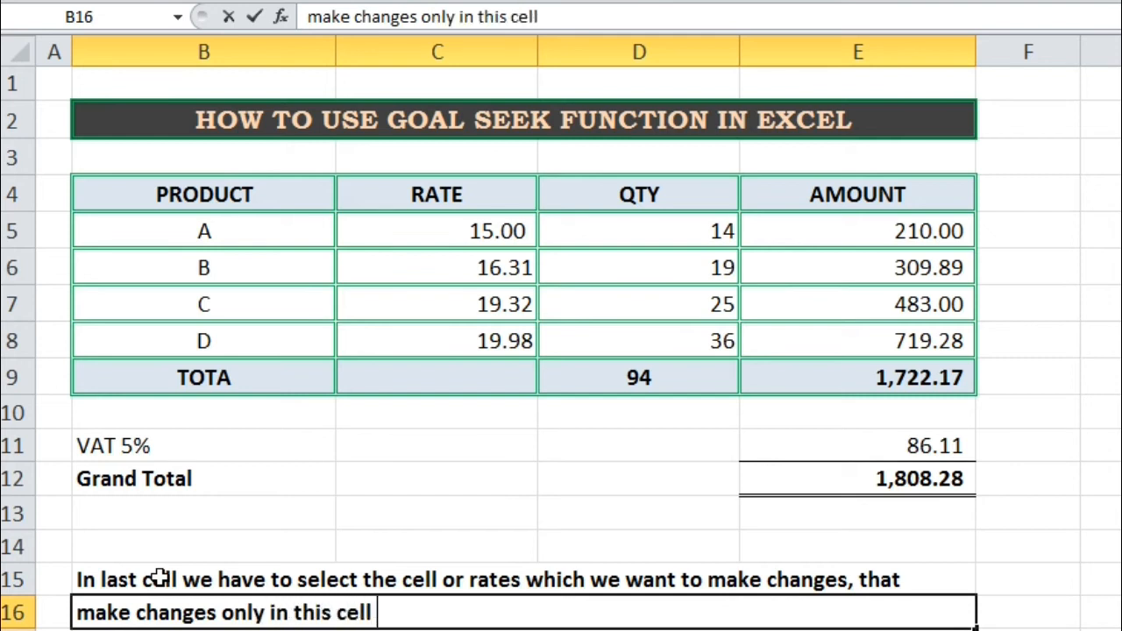
pyautogui.write('and get end value.')
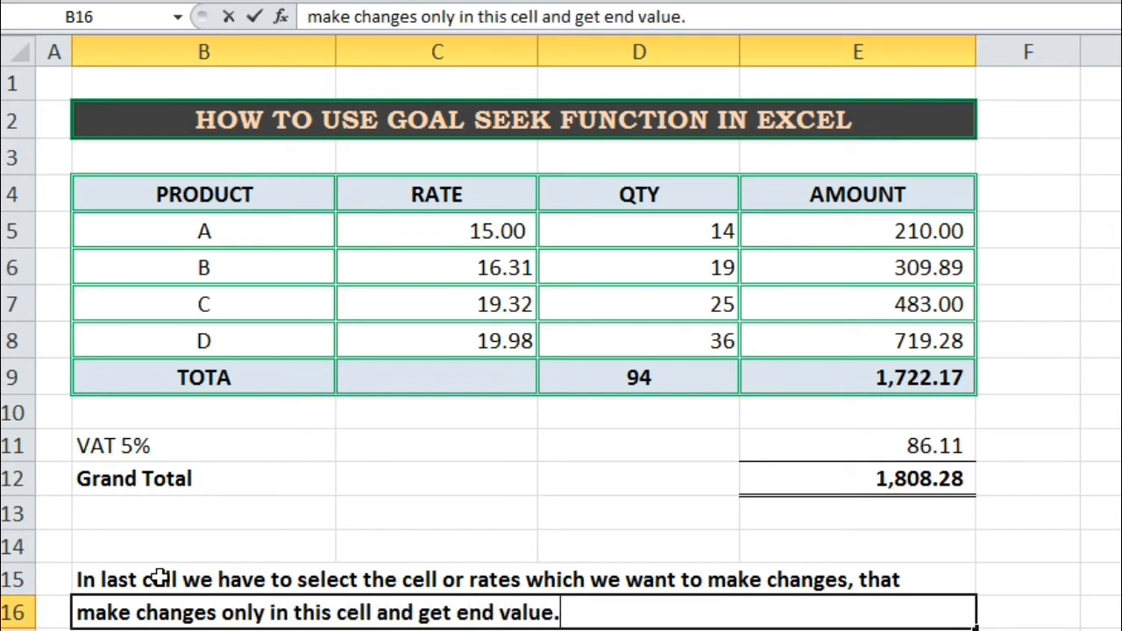
pyautogui.press('Return')
# Start Goal Seek for the grand total in cell E12 with a target value of 1800.
pyautogui.click(914, 518)
pyautogui.click(920, 447)
pyautogui.click(920, 477)
pyautogui.click(983, 71)
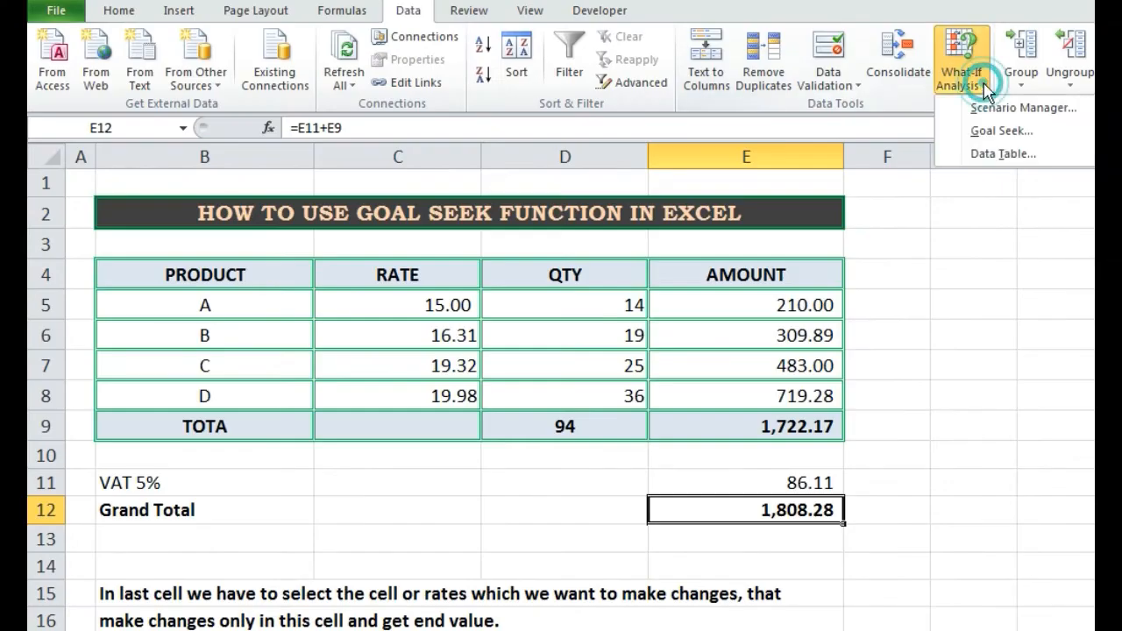
pyautogui.click(994, 132)
pyautogui.click(627, 219)
pyautogui.write('1800')
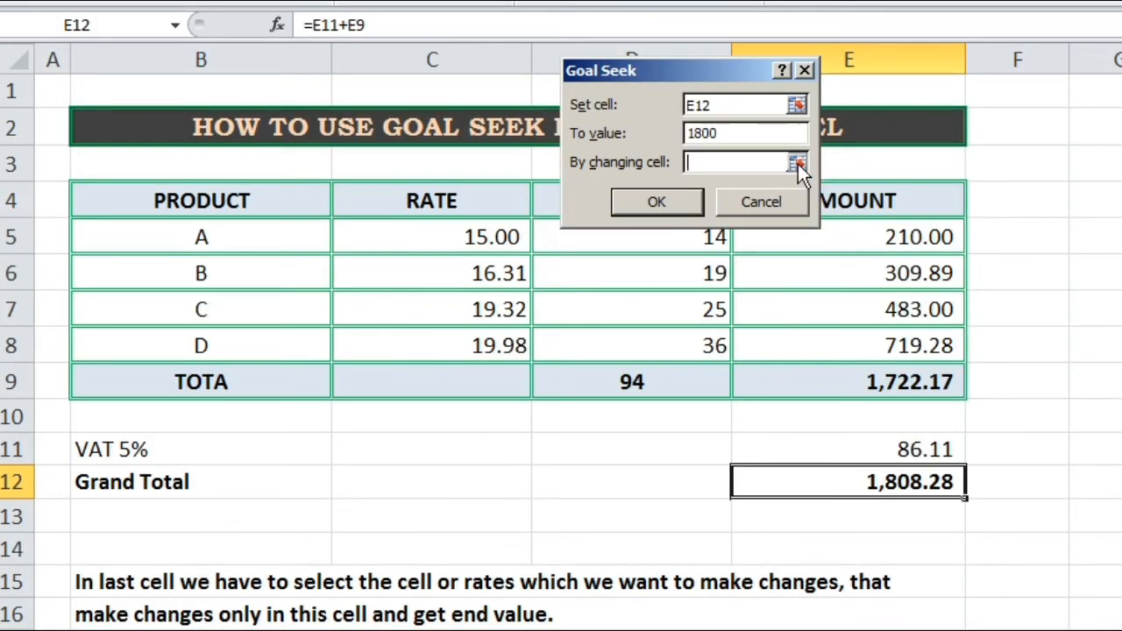
# Set product A's rate in cell C5 as the changing cell, run Goal Seek and accept the solution.
pyautogui.click(702, 243)
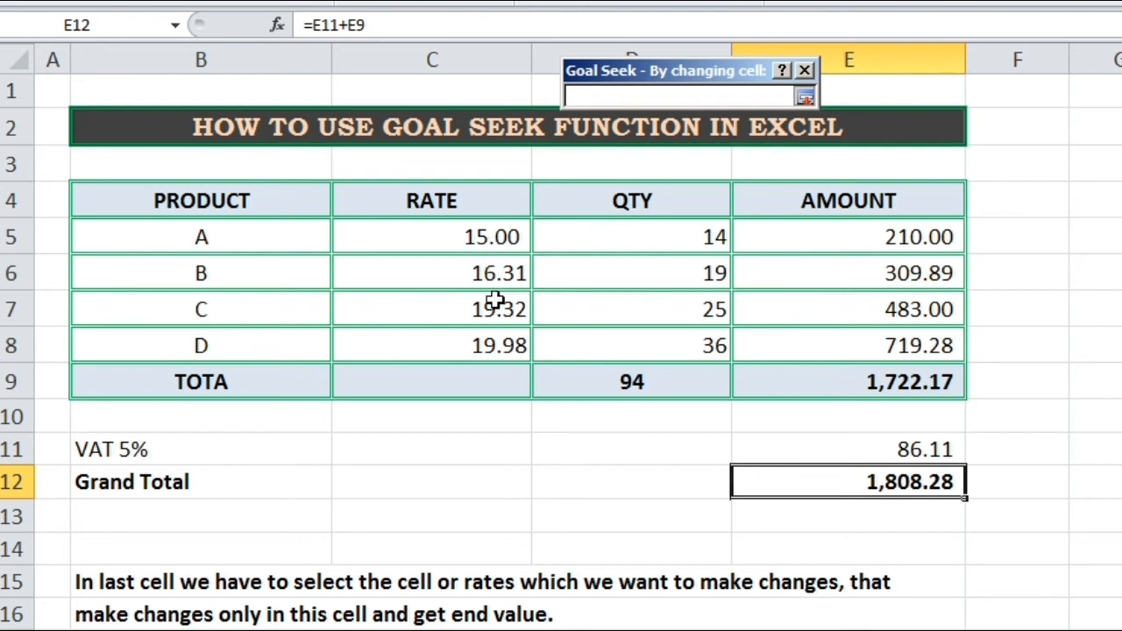
pyautogui.click(482, 243)
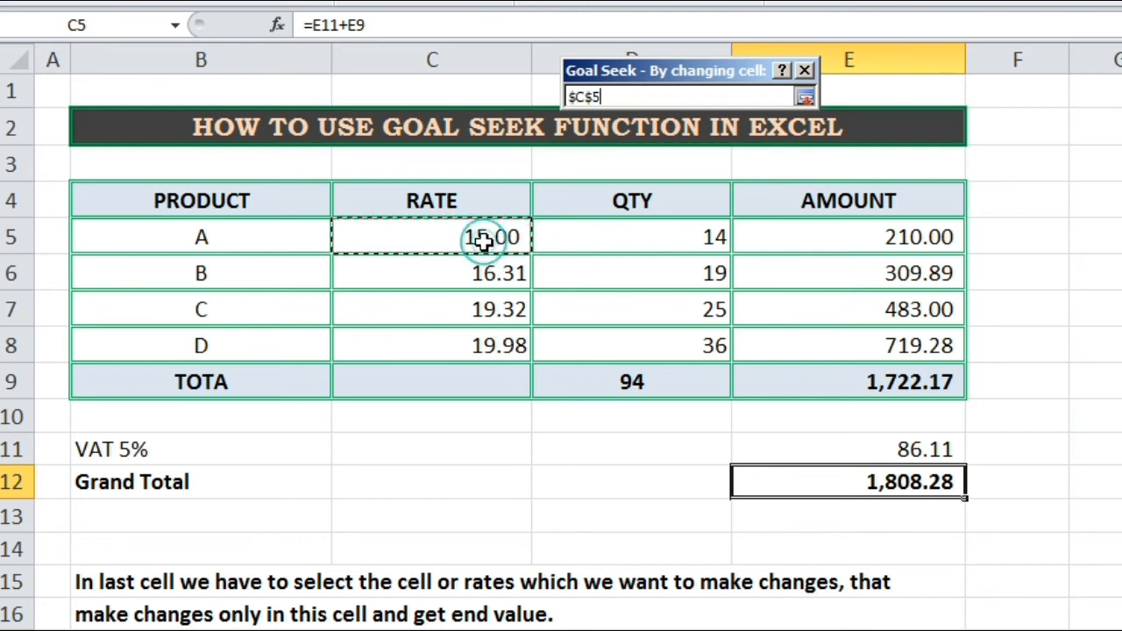
pyautogui.click(806, 98)
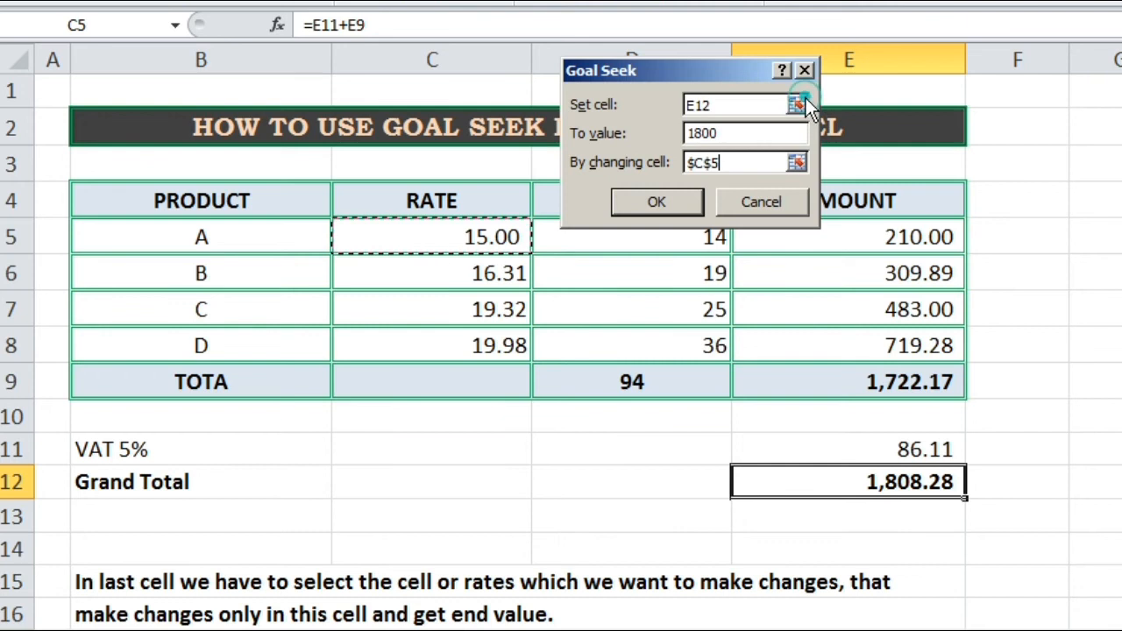
pyautogui.click(679, 202)
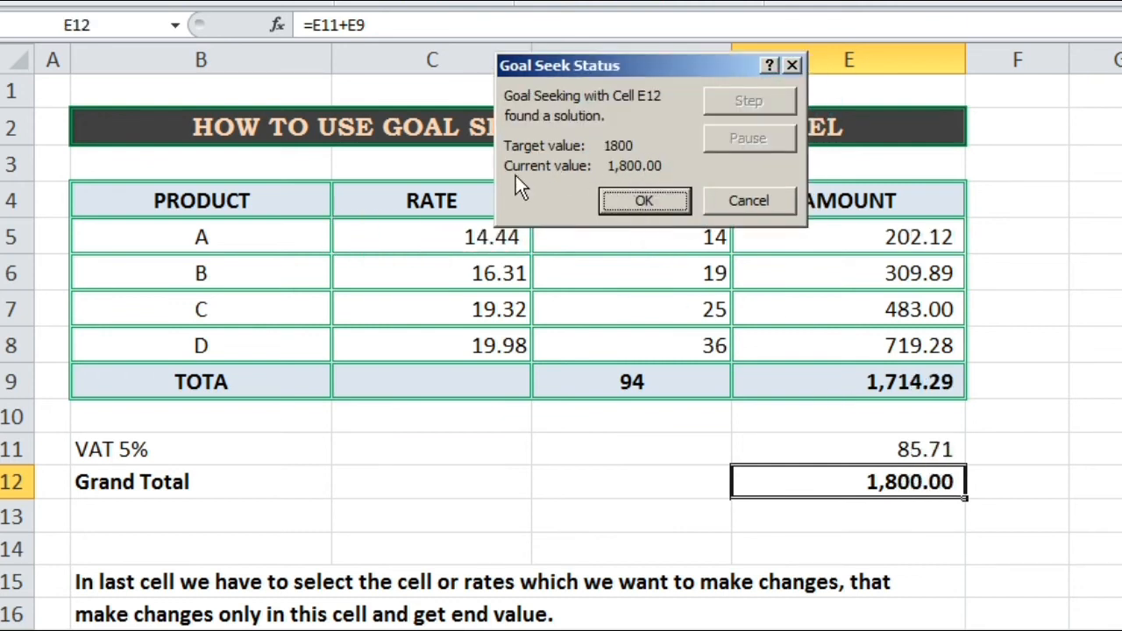
pyautogui.click(675, 202)
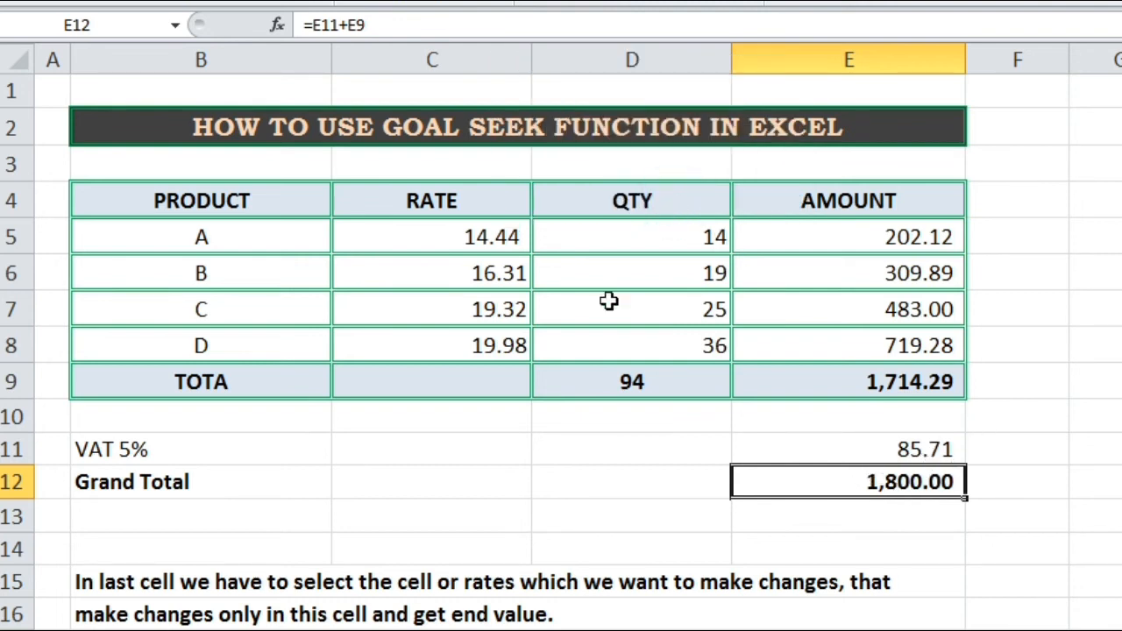
# Replace the note in cell B15 with "So in this way goal seek option has made automatically changes in the cell C5 to get".
pyautogui.click(212, 577)
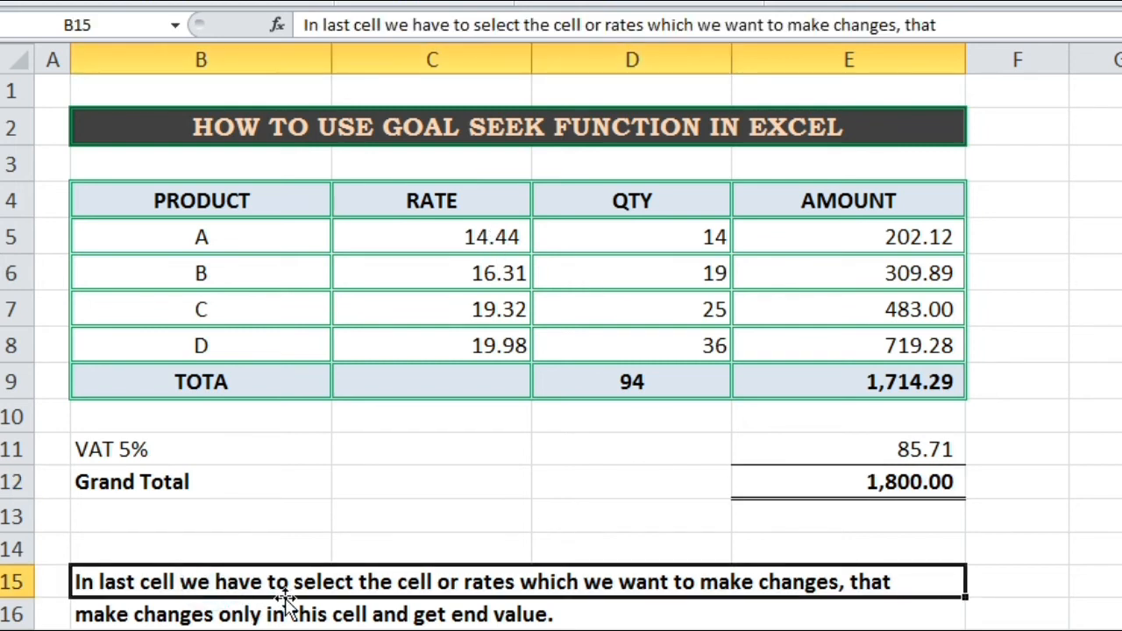
pyautogui.write('So in this way goal seek option has mad')
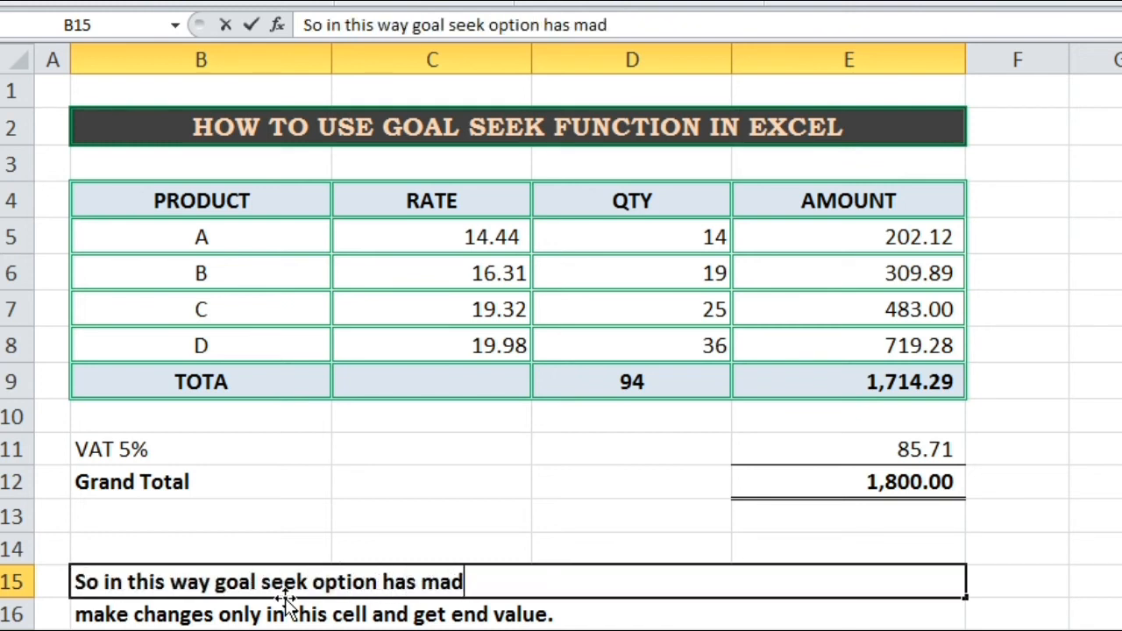
pyautogui.write('e automa')
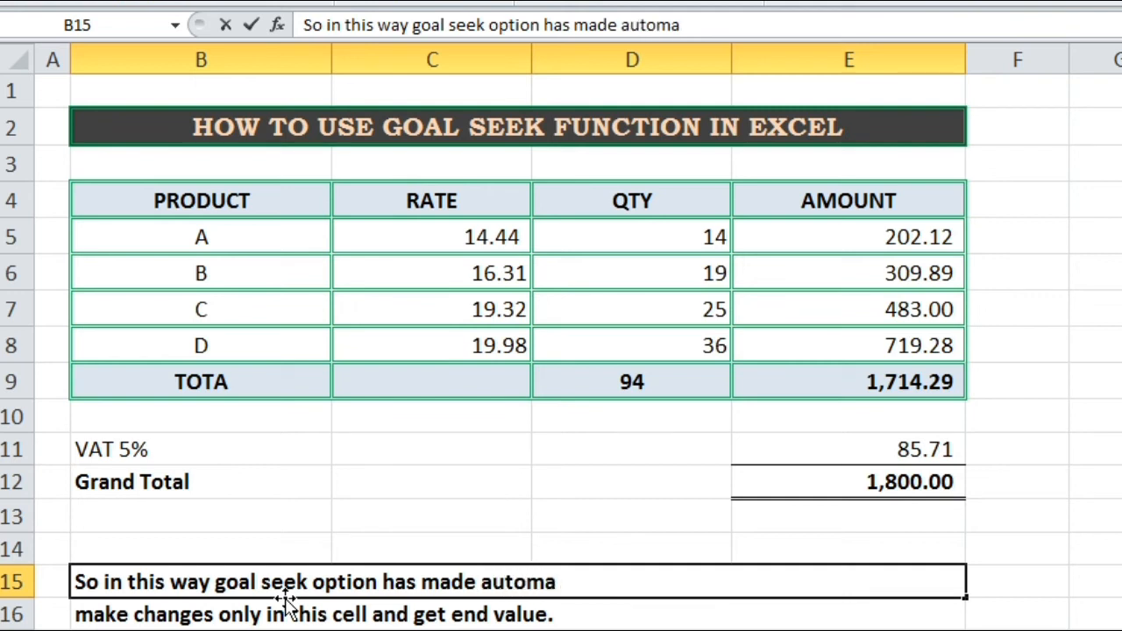
pyautogui.write('tically changes in th')
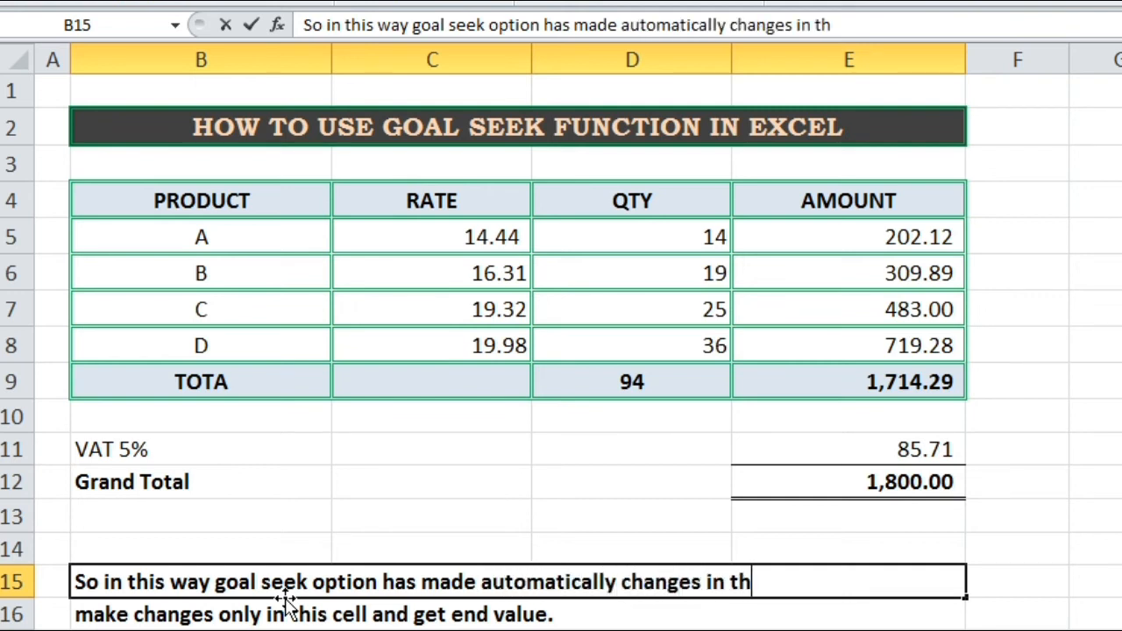
pyautogui.write('e cell C5 to get')
pyautogui.press('Return')
# Replace the text in cell B16 with "end result value of 1800.".
pyautogui.write('end result ')
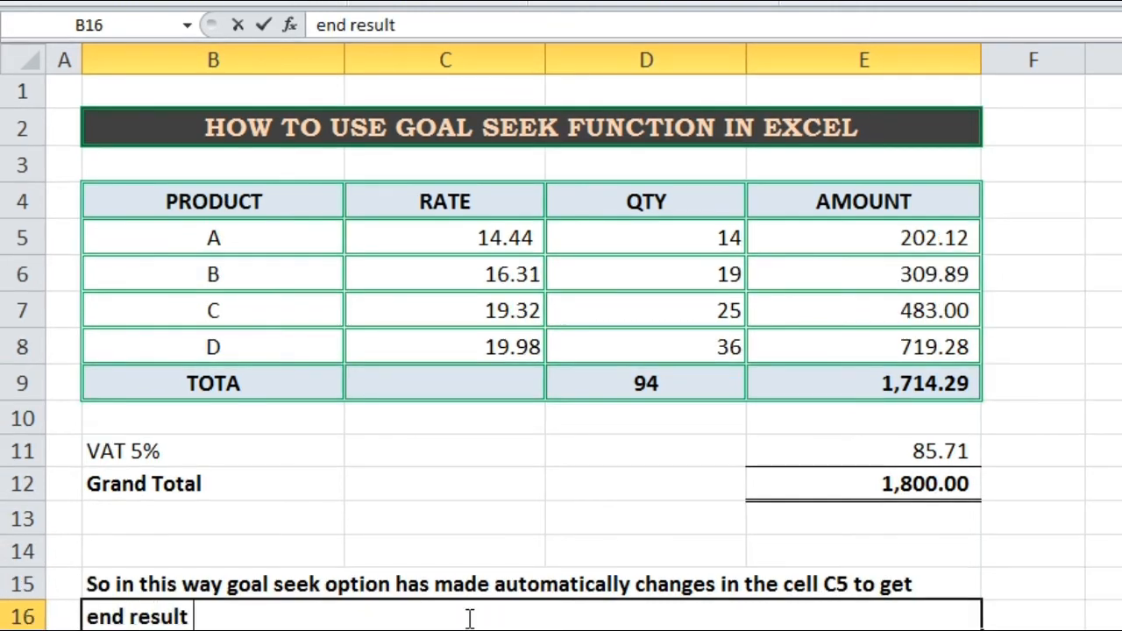
pyautogui.write('value of 1800.')
pyautogui.press('Return')
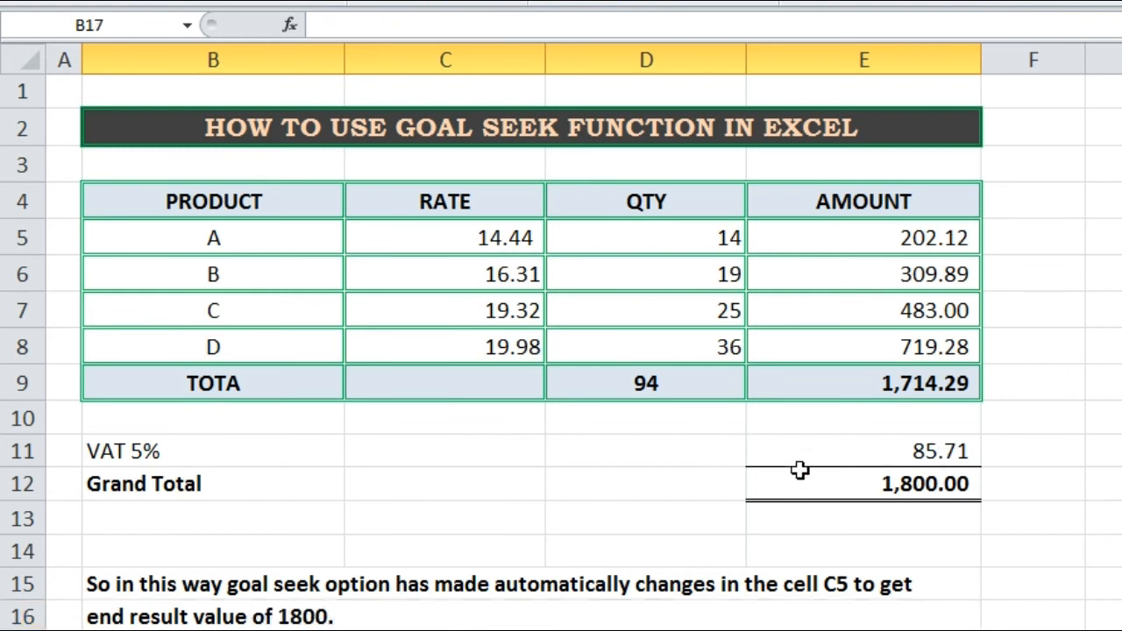
# Move the two-line note about the goal seek result from B15:B16 to cell I14.
pyautogui.click(1029, 541)
pyautogui.moveTo(178, 584); pyautogui.dragTo(167, 595)
pyautogui.hotkey('ctrl', 'c')
pyautogui.click(1120, 551)
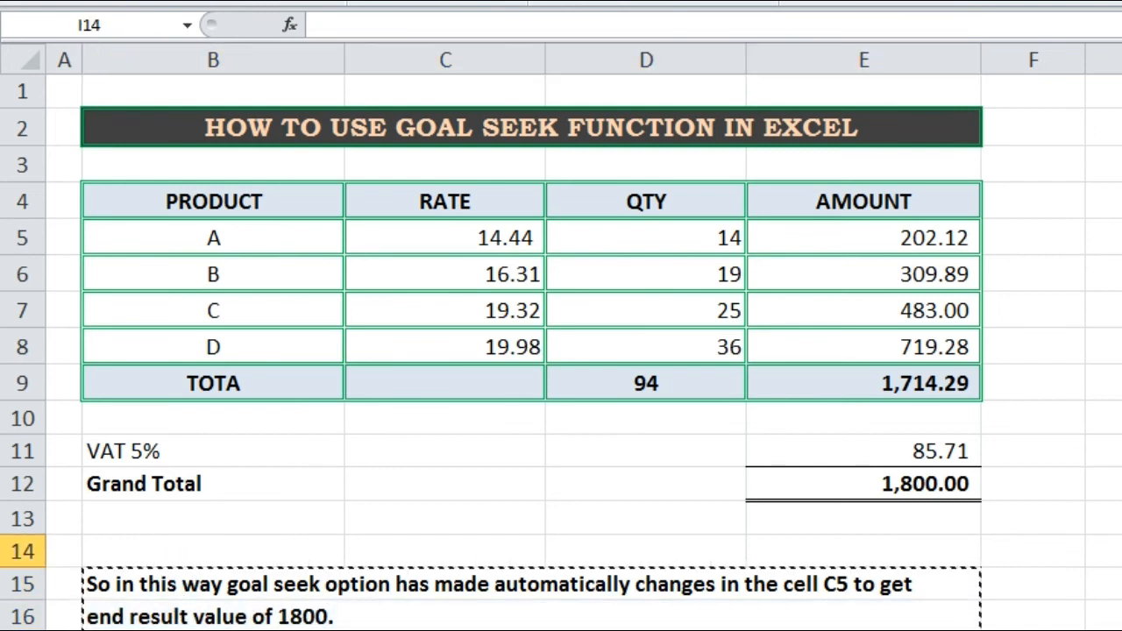
pyautogui.hotkey('ctrl', 'v')
# Enter "Goal seek function is very useful option of Excel to get quick results in an easy way." in cell B15 and make it bold.
pyautogui.click(211, 586)
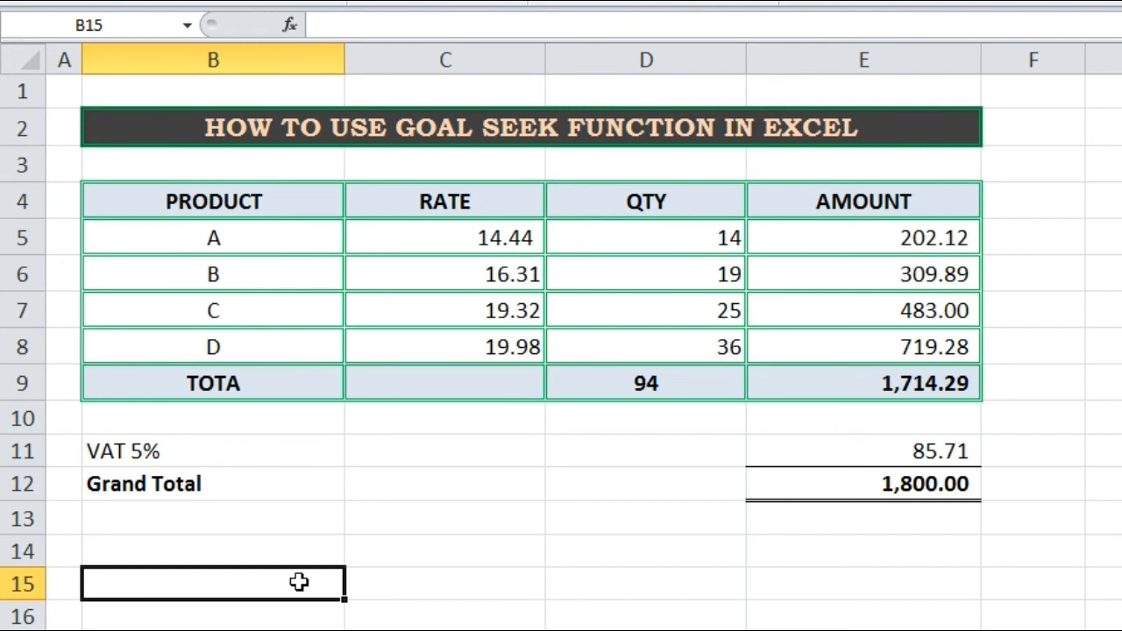
pyautogui.write('Goa')
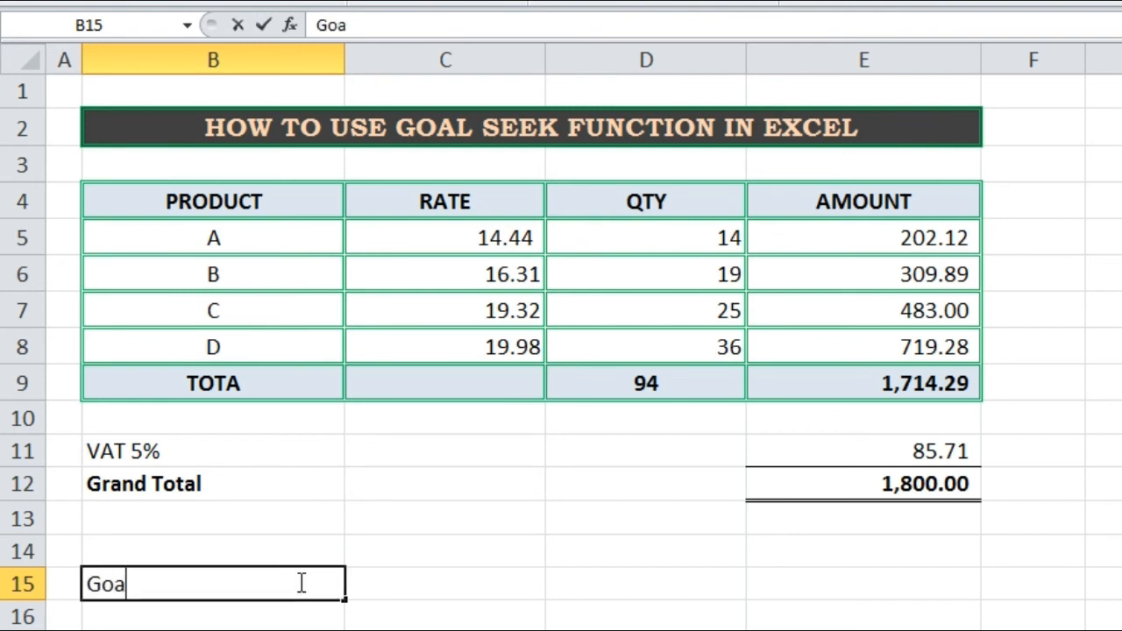
pyautogui.write('l se')
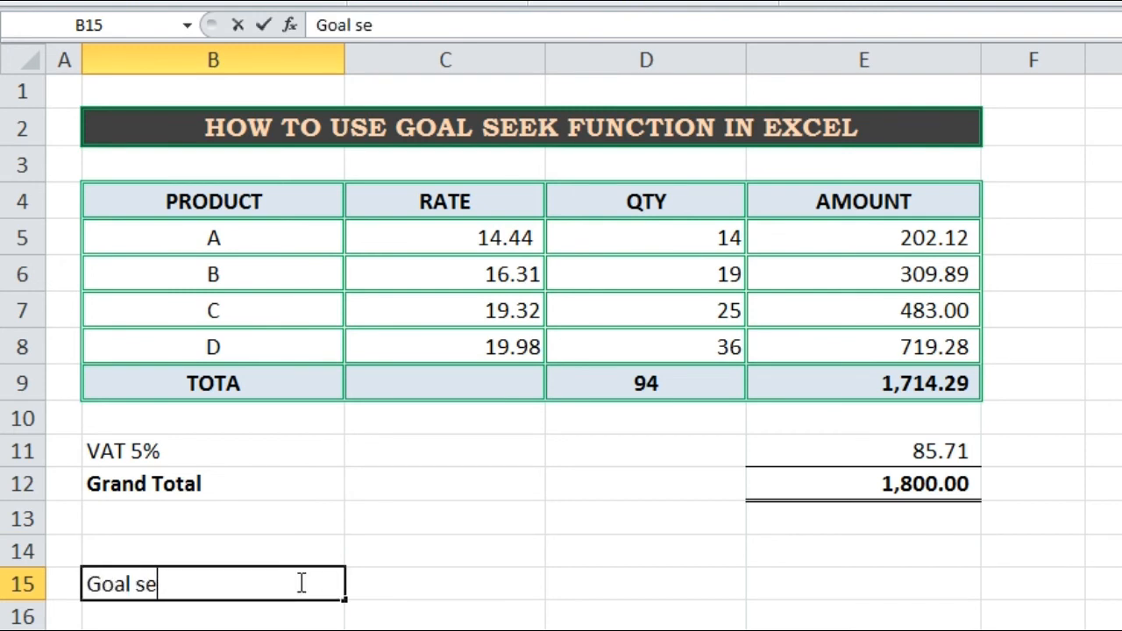
pyautogui.write('ek function i')
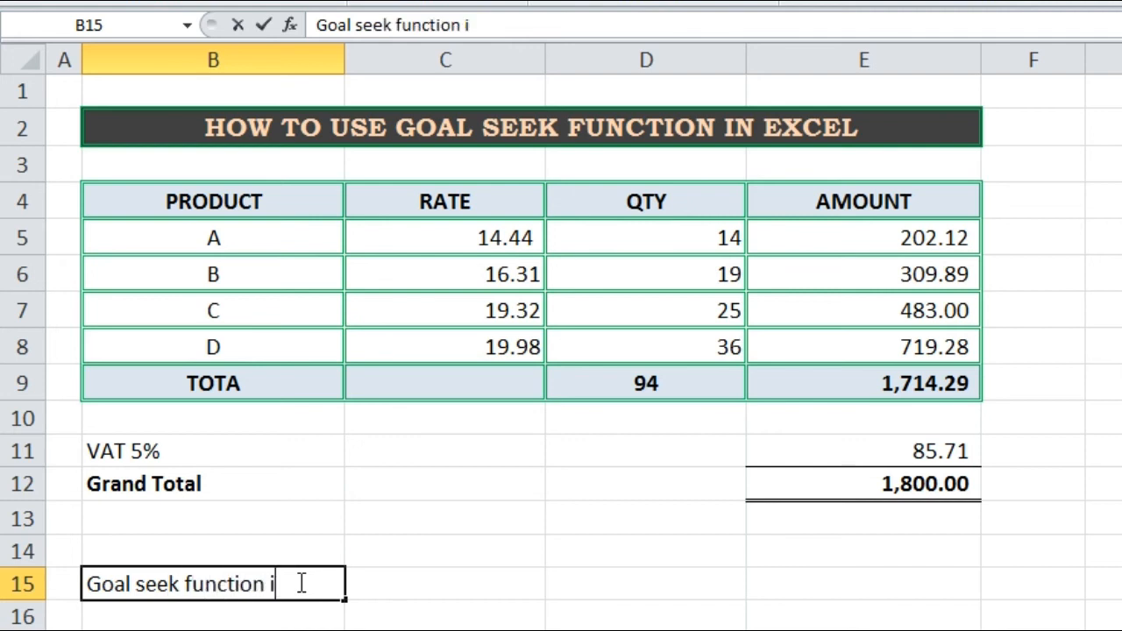
pyautogui.write('s very')
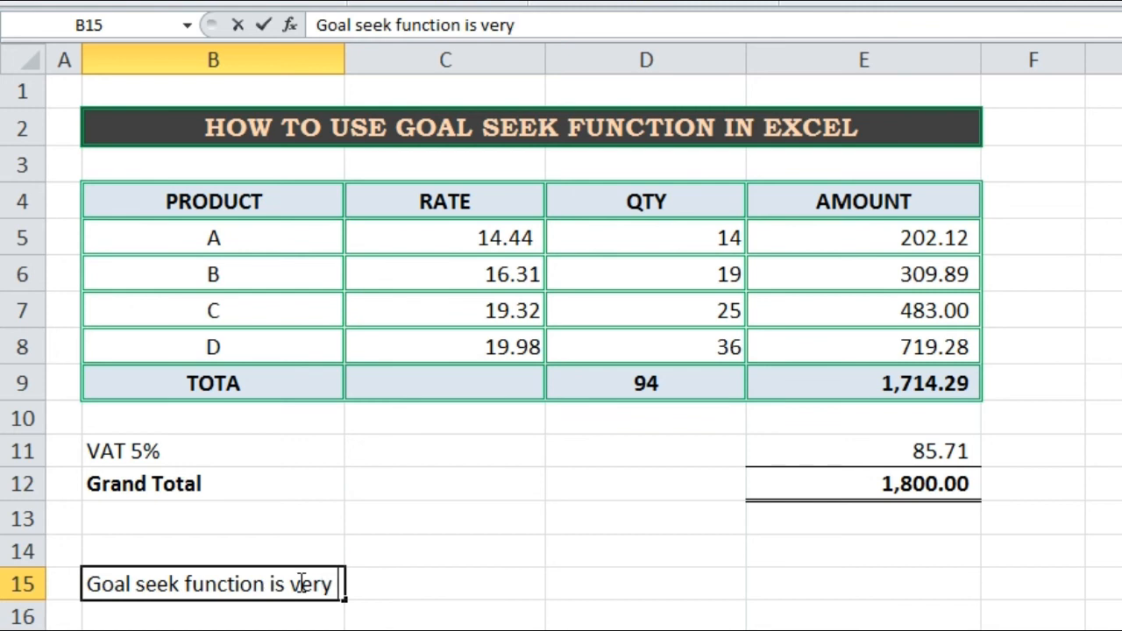
pyautogui.write(' useful option of Excel ')
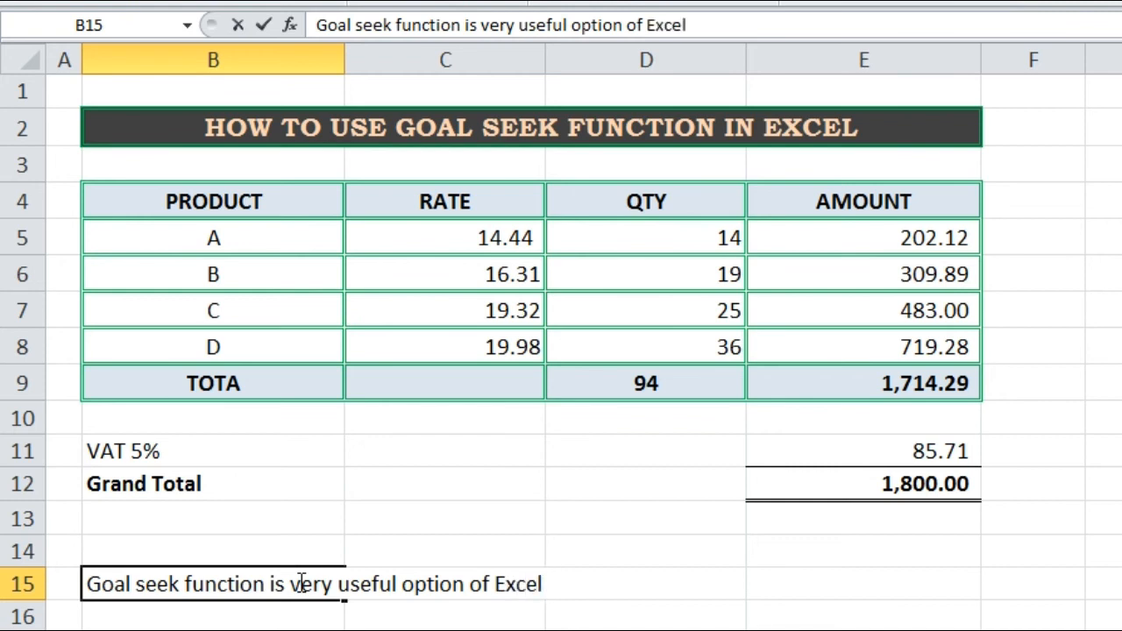
pyautogui.write('to g')
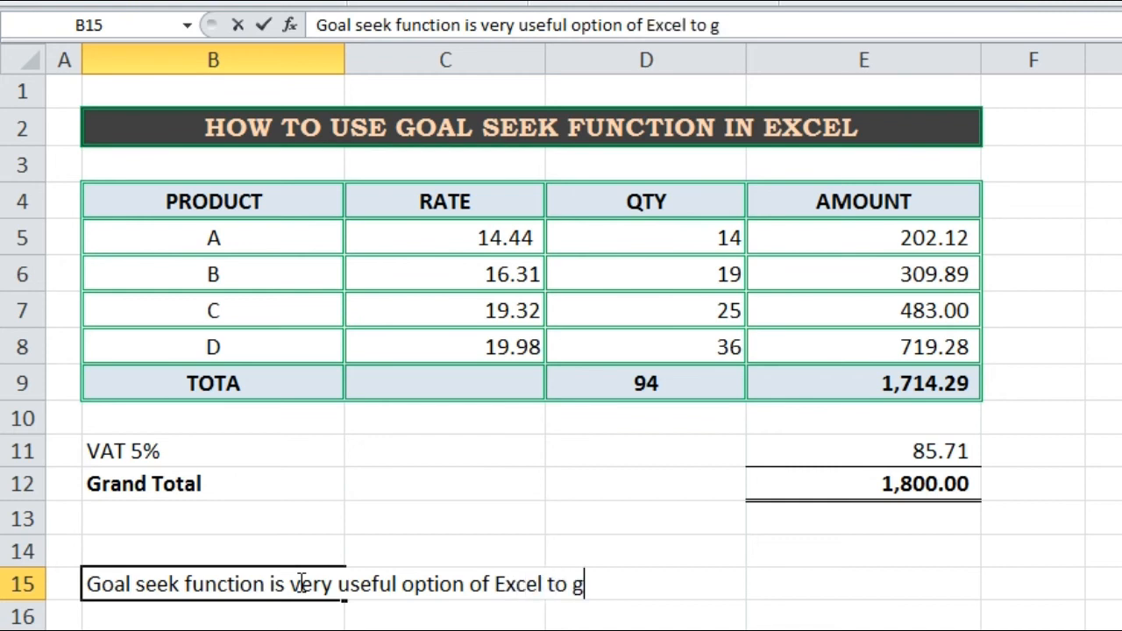
pyautogui.write('et qui')
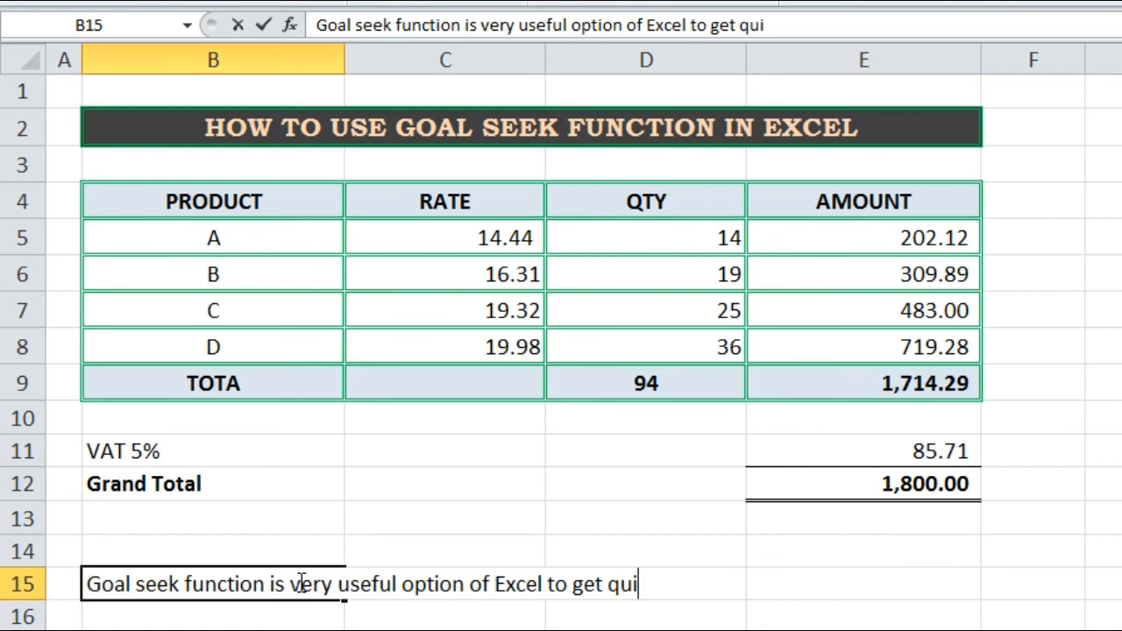
pyautogui.write('ck result')
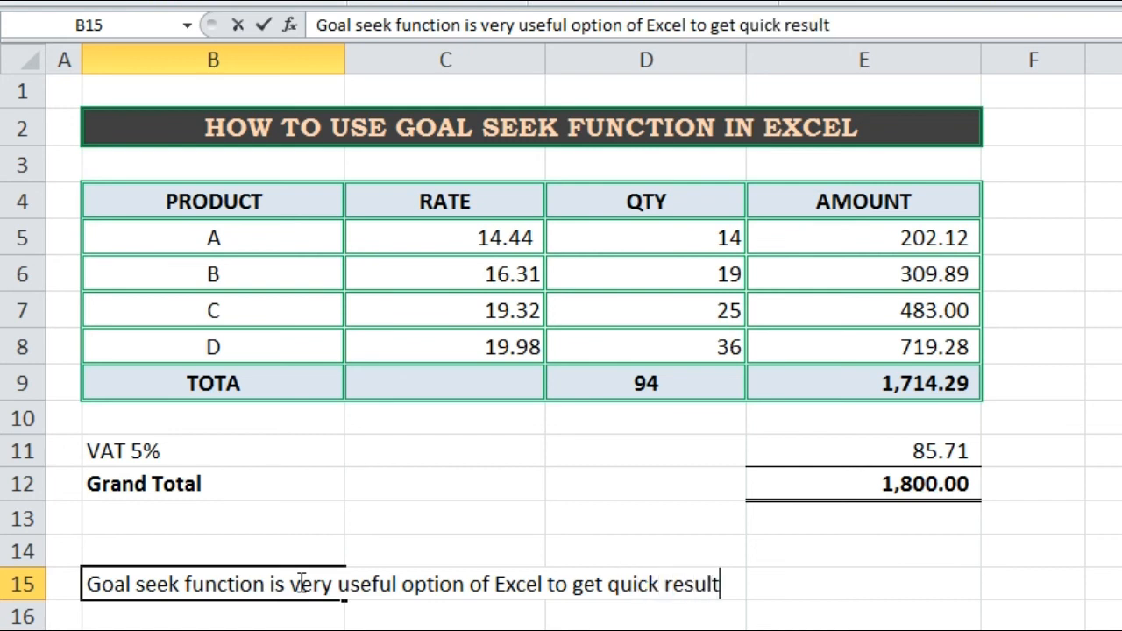
pyautogui.write('s in an e')
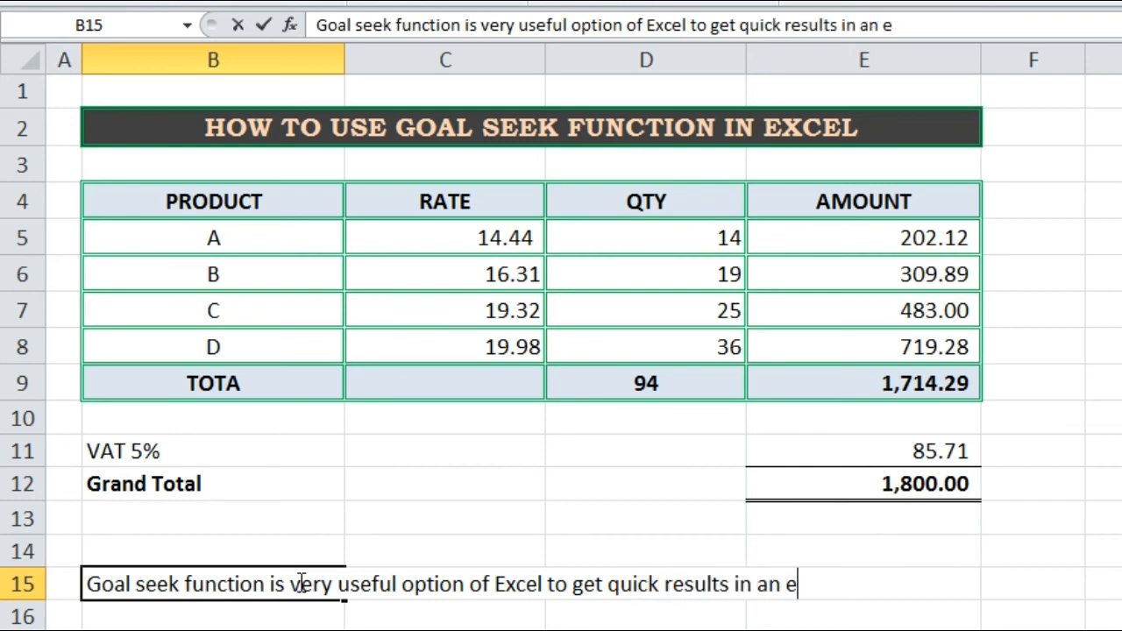
pyautogui.write('asy  way.')
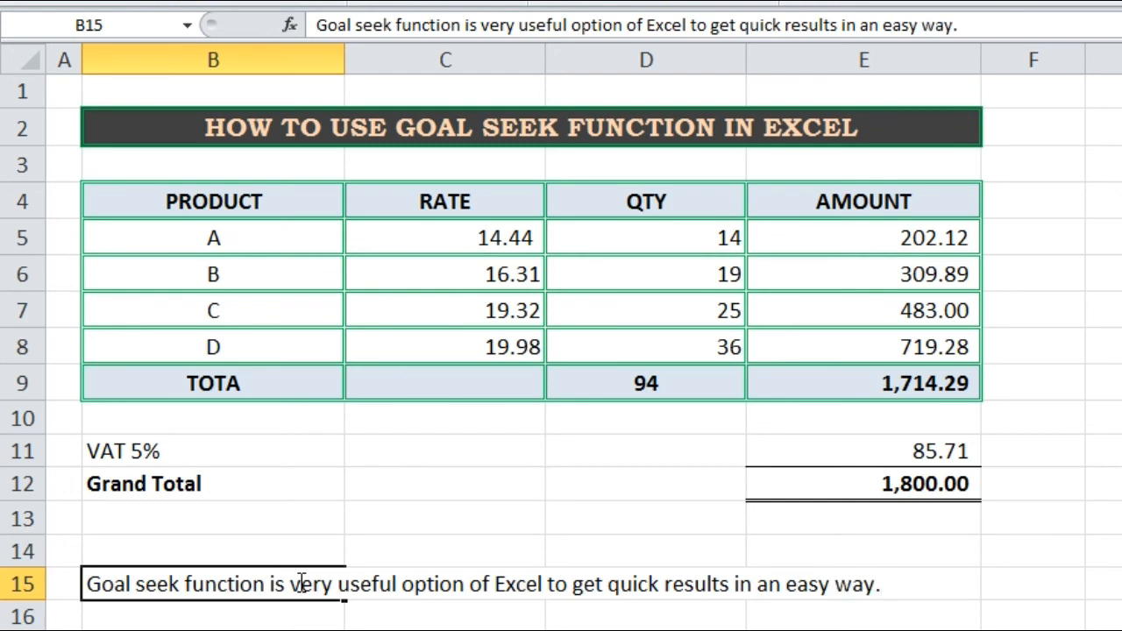
pyautogui.press('Return')
pyautogui.click(298, 583)
pyautogui.hotkey('ctrl', 'b')
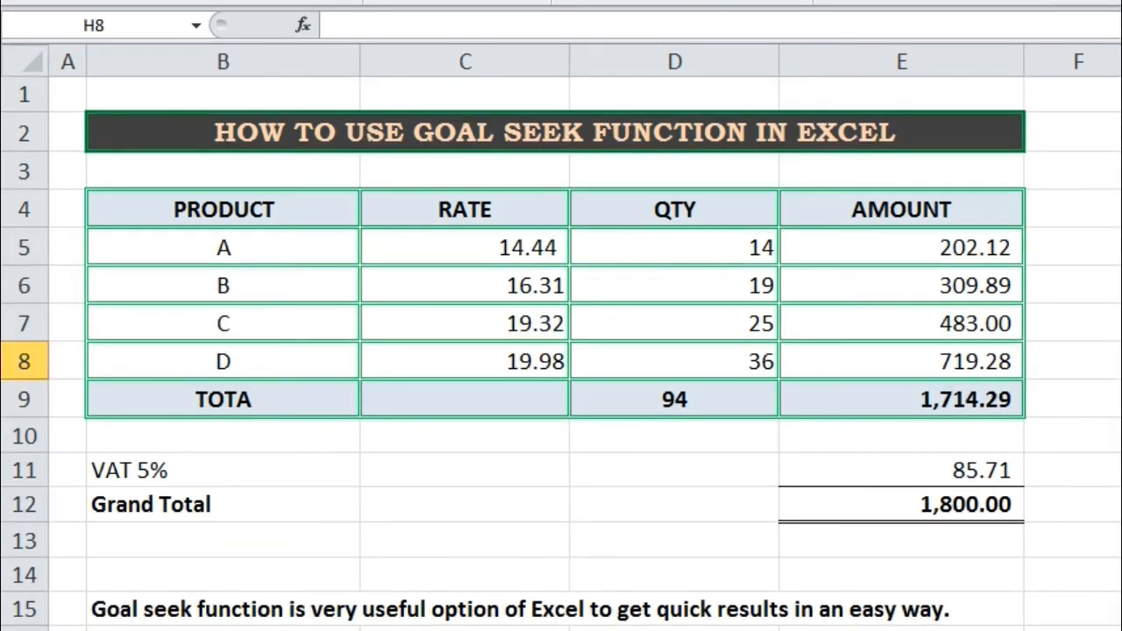
pyautogui.click(963, 496)
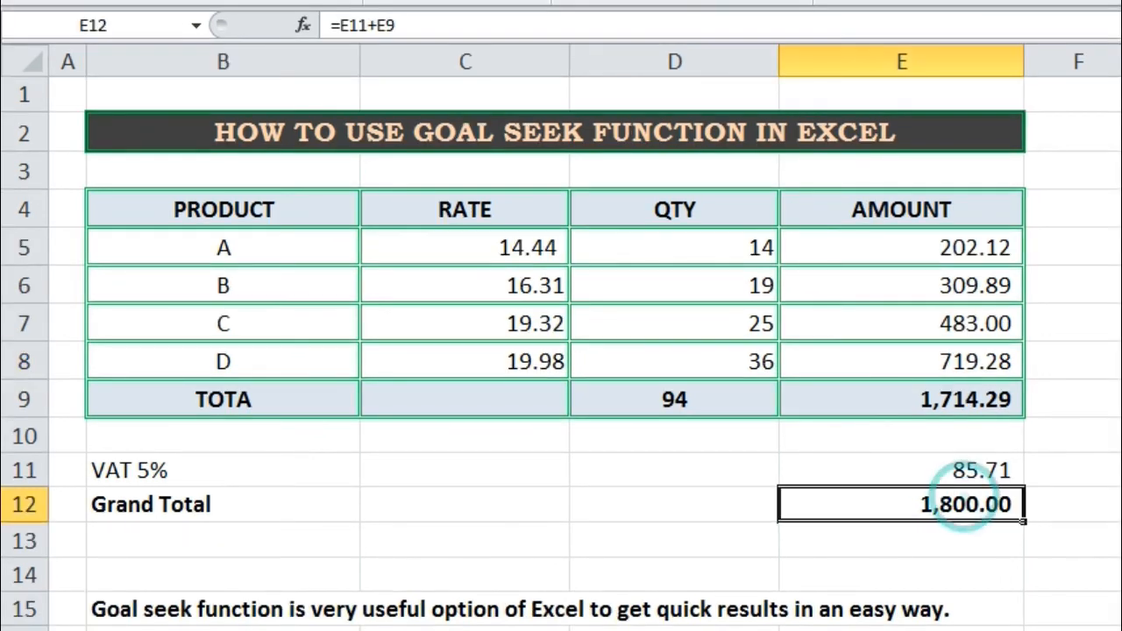
pyautogui.click(929, 574)
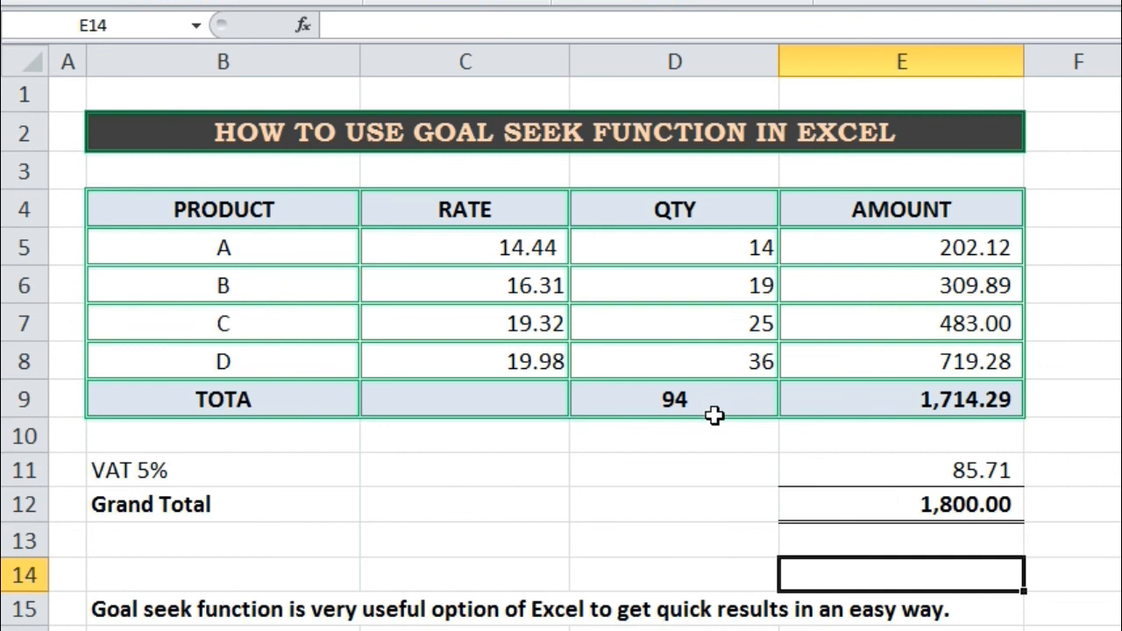
pyautogui.click(930, 499)
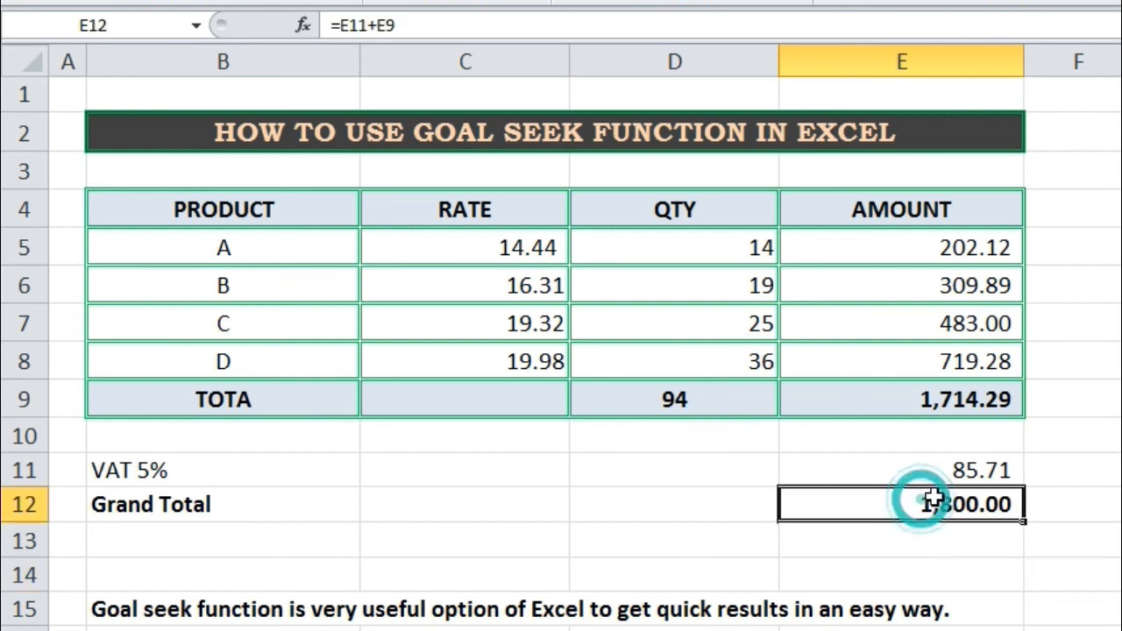
# Enter the note "Now if we want to get 1900 here" in cell B14.
pyautogui.click(162, 574)
pyautogui.write('Now if ')
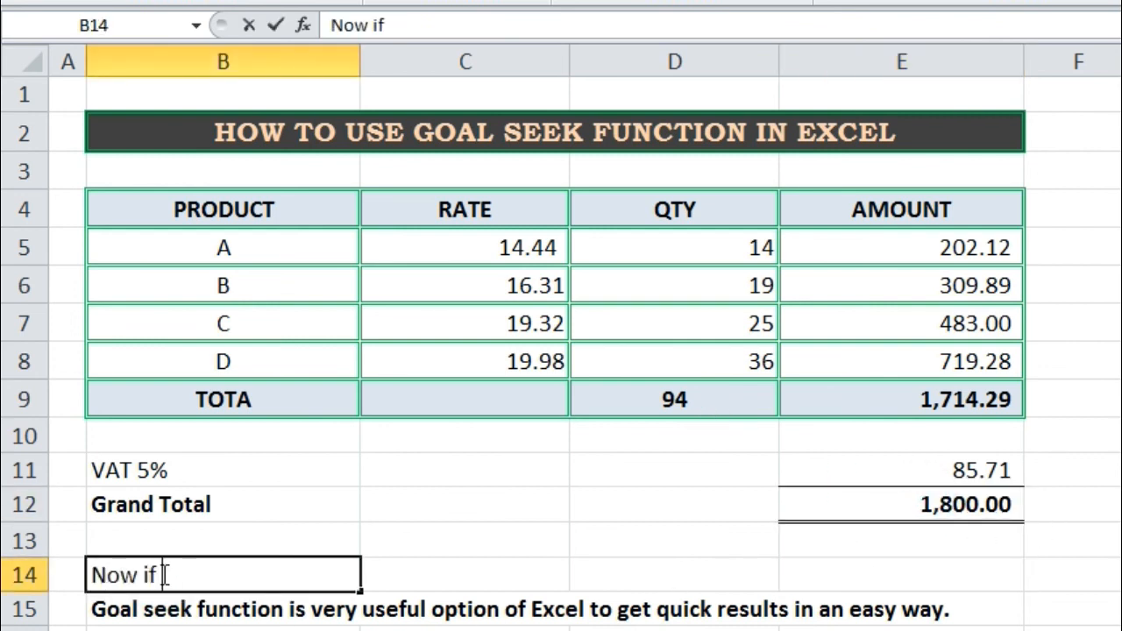
pyautogui.write('we wan')
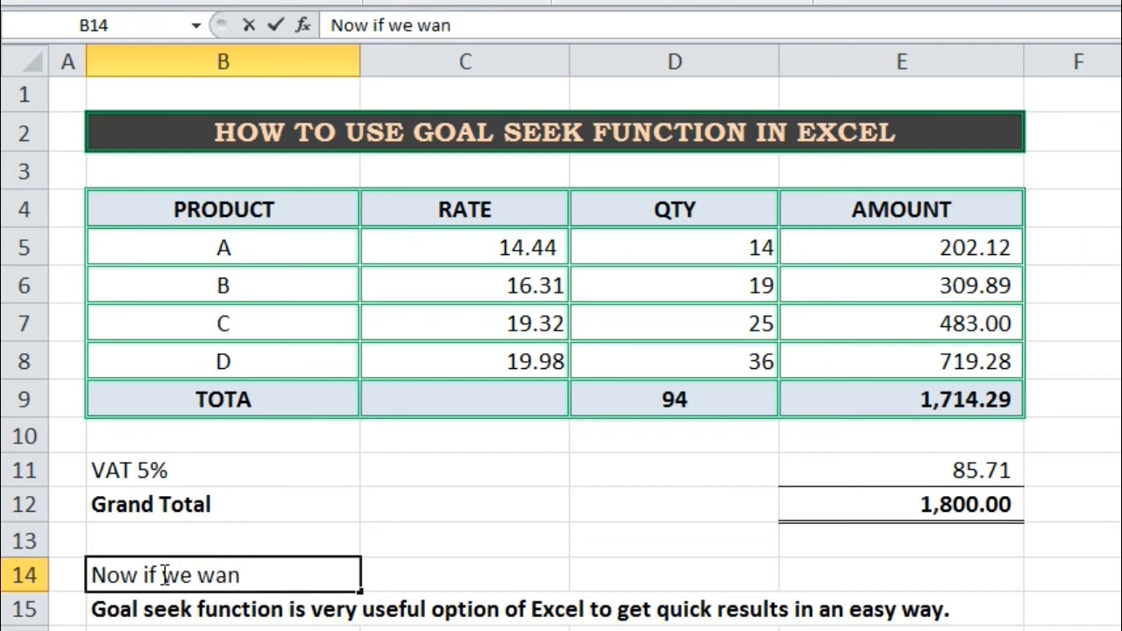
pyautogui.write('t to get 1900 here')
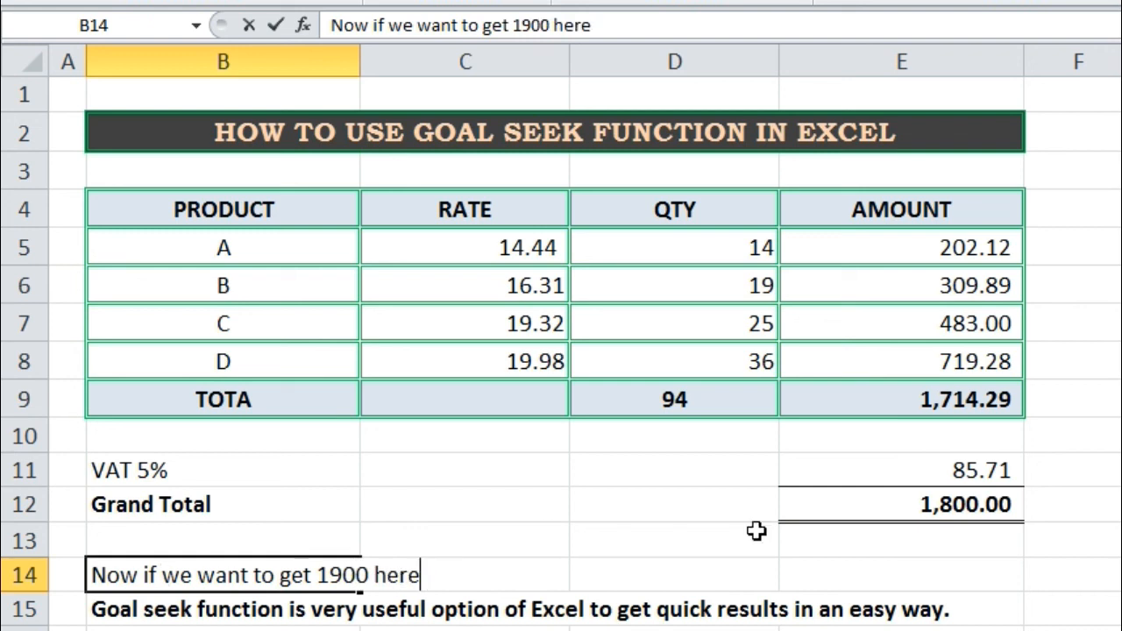
pyautogui.click(921, 587)
# Run Goal Seek on the grand total in E12 with target value 1900 by changing cell C6, and keep the solution.
pyautogui.click(949, 512)
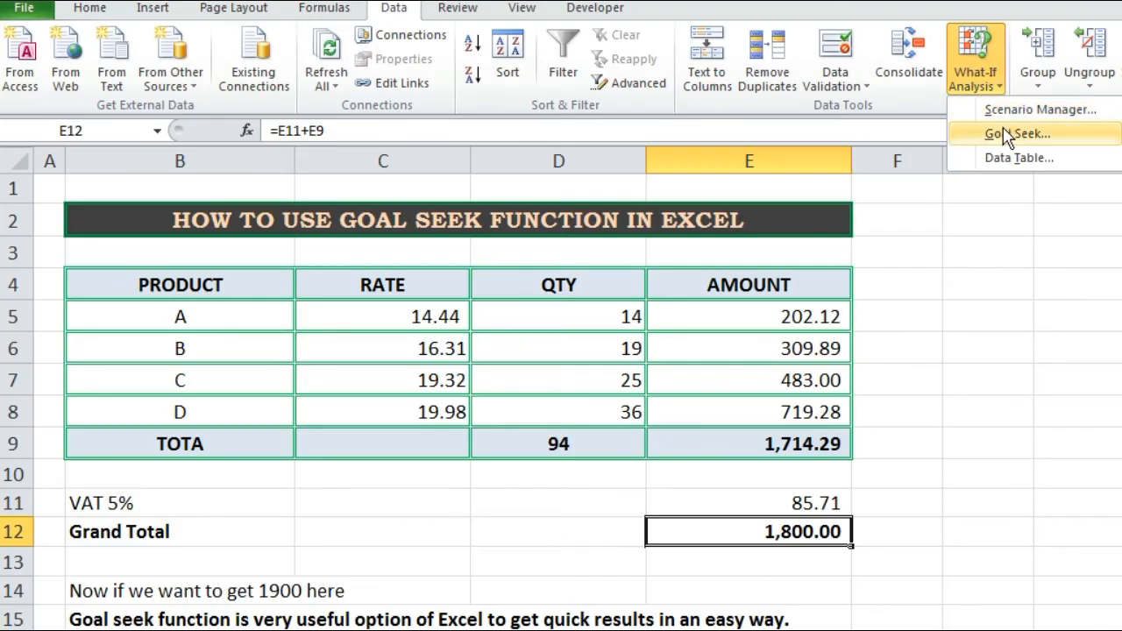
pyautogui.click(1004, 135)
pyautogui.click(602, 224)
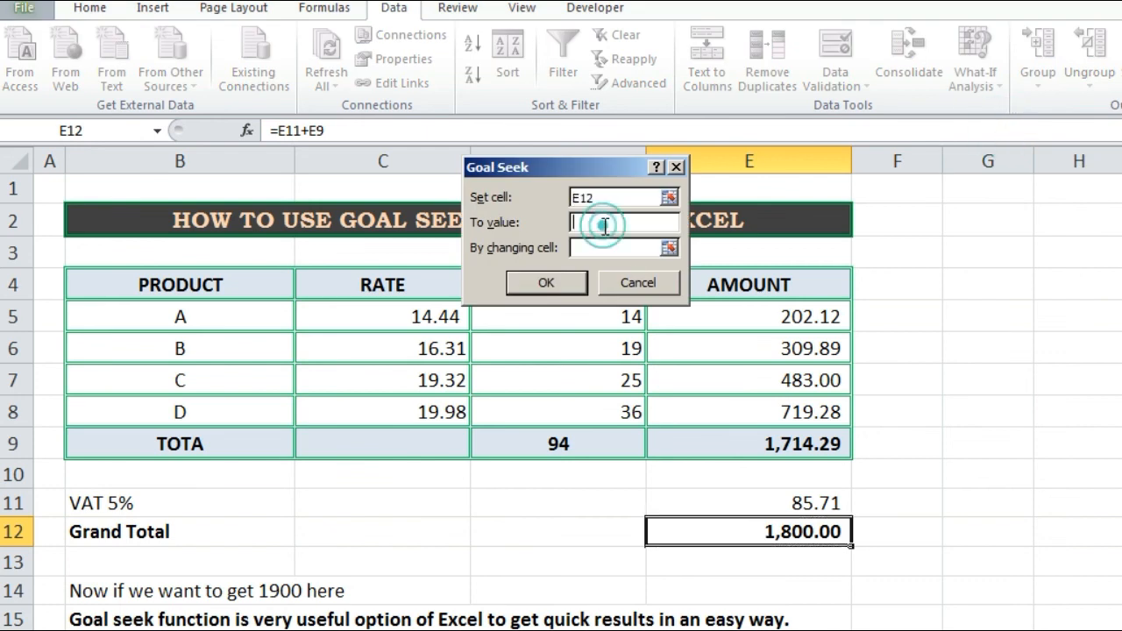
pyautogui.write('1900')
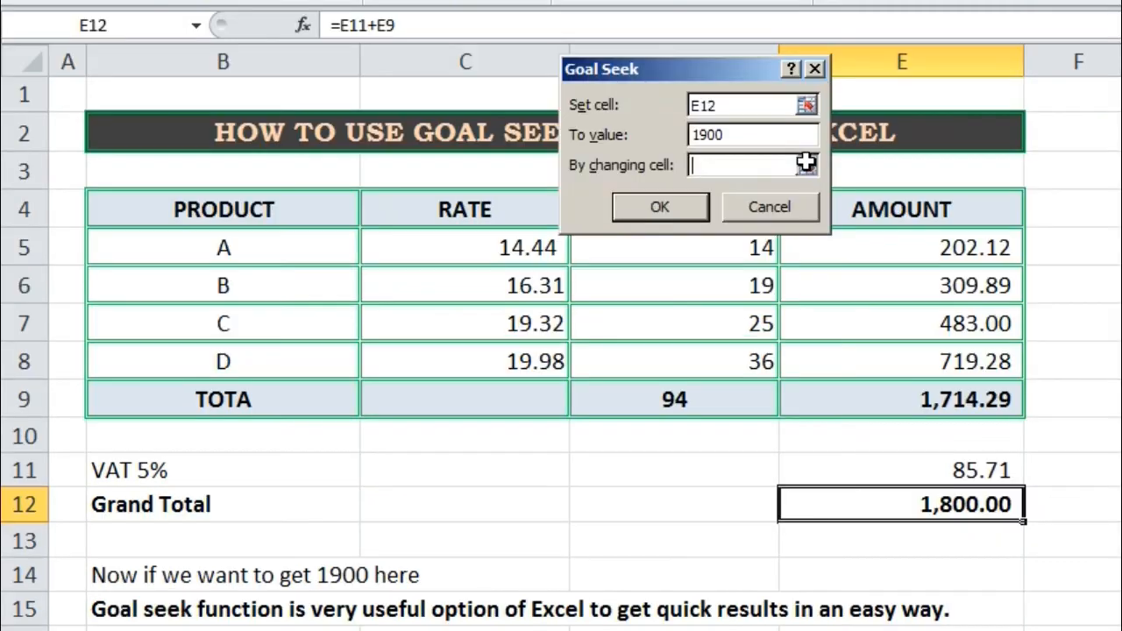
pyautogui.click(669, 248)
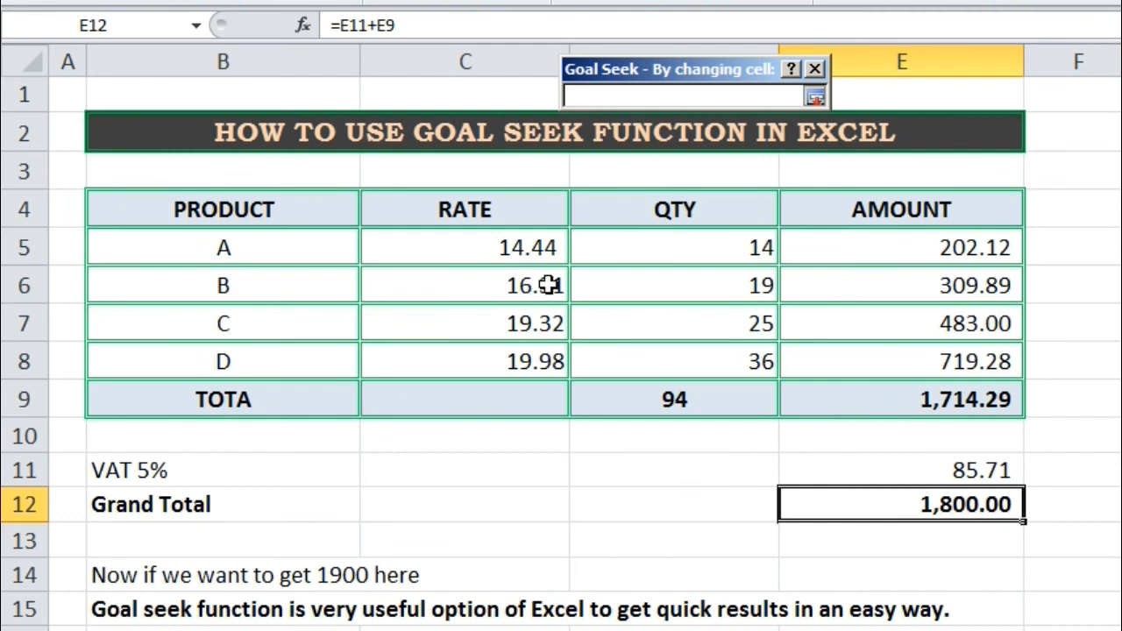
pyautogui.click(521, 291)
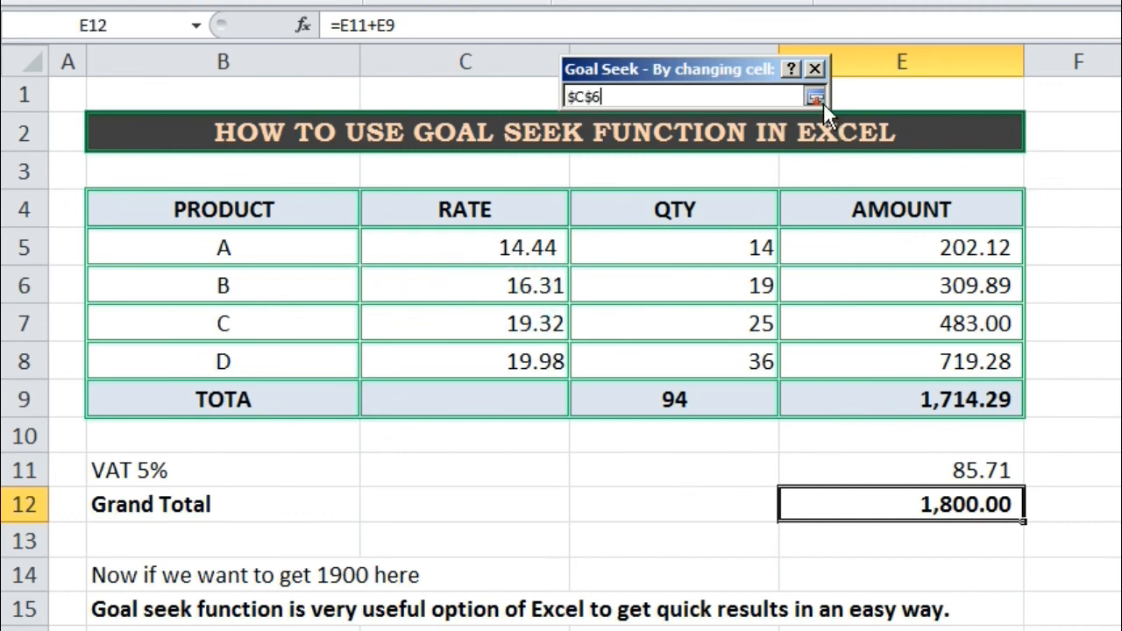
pyautogui.click(817, 98)
pyautogui.click(689, 208)
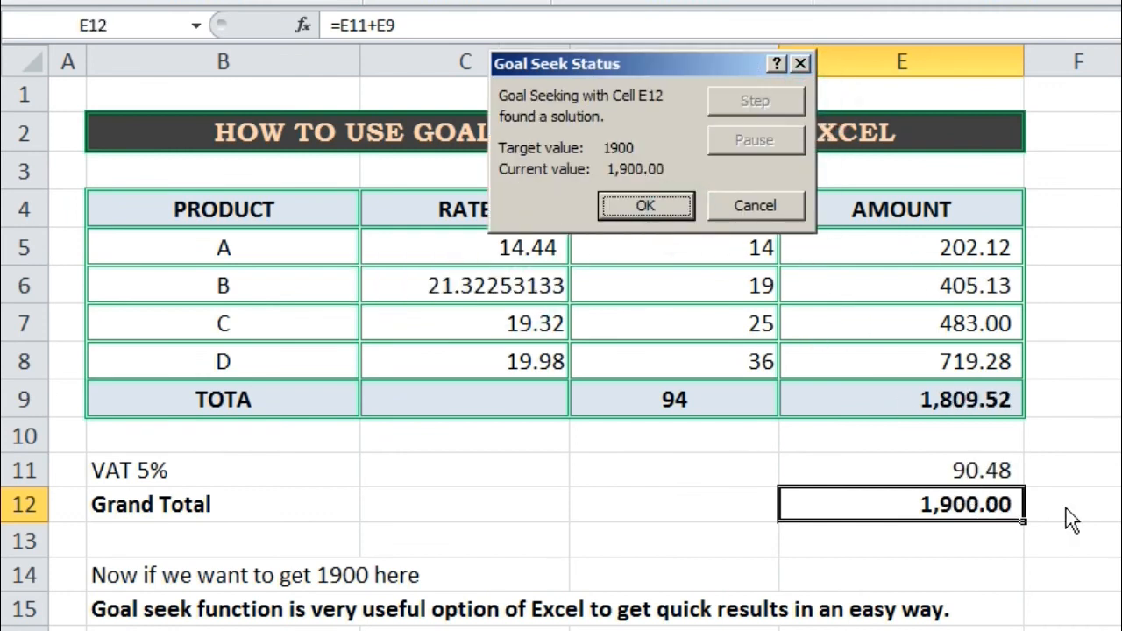
pyautogui.click(658, 205)
# Format product B's rate in cell C6 as a number with two decimal places.
pyautogui.click(554, 284)
pyautogui.click(114, 1)
pyautogui.click(938, 1)
pyautogui.click(1120, 374)
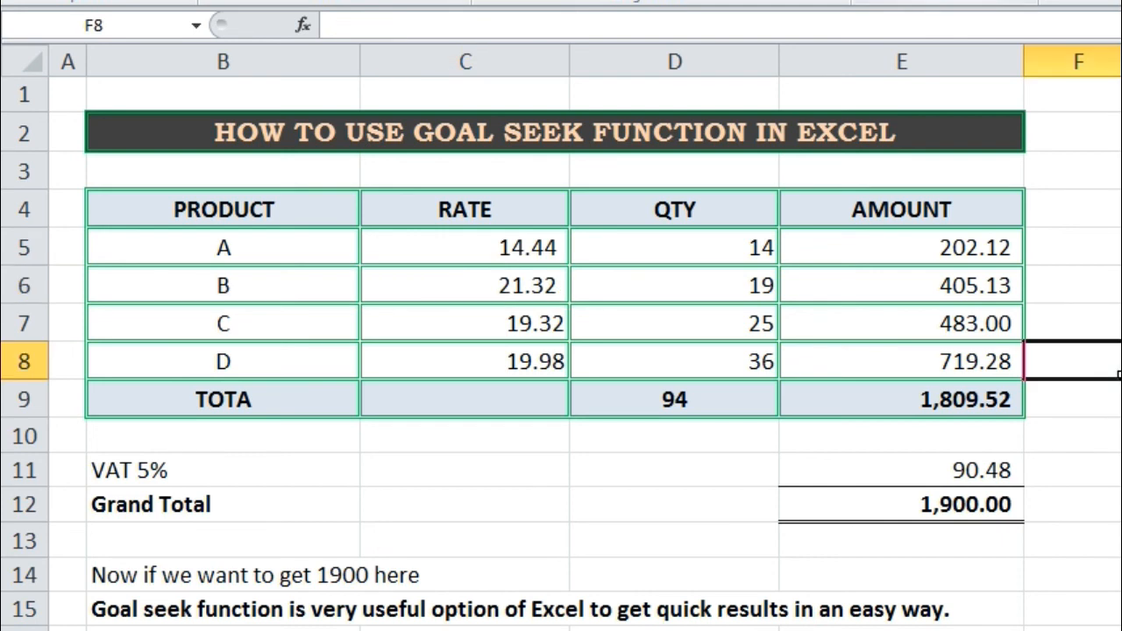
# Apply the same two-decimal number format to all product rates in C5:C8 so they align.
pyautogui.moveTo(519, 248); pyautogui.dragTo(521, 349)
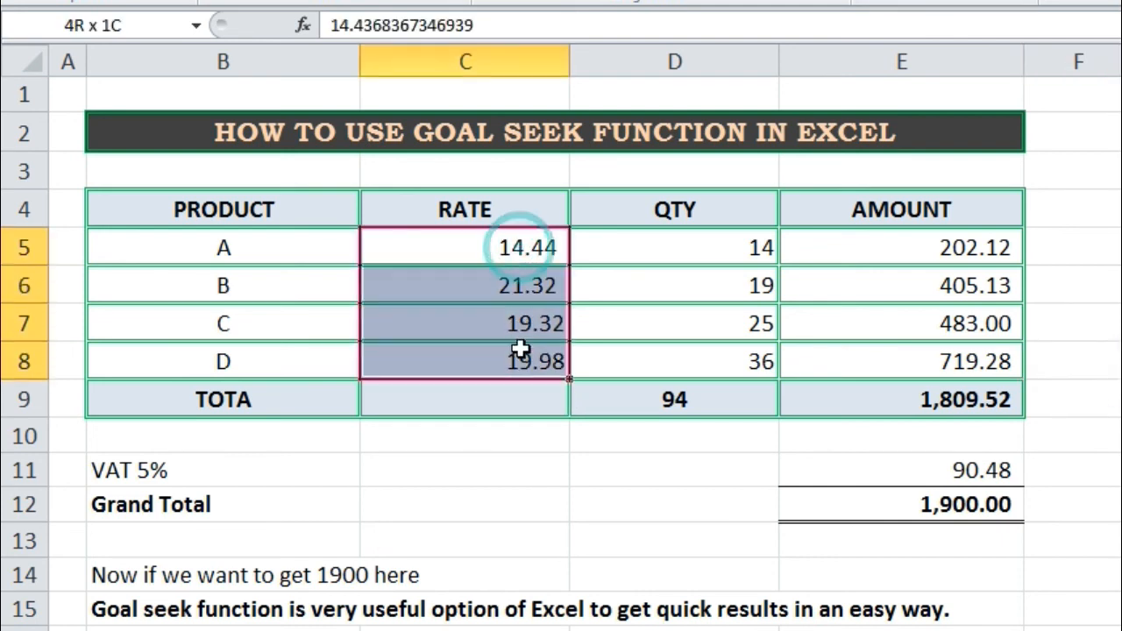
pyautogui.click(859, 546)
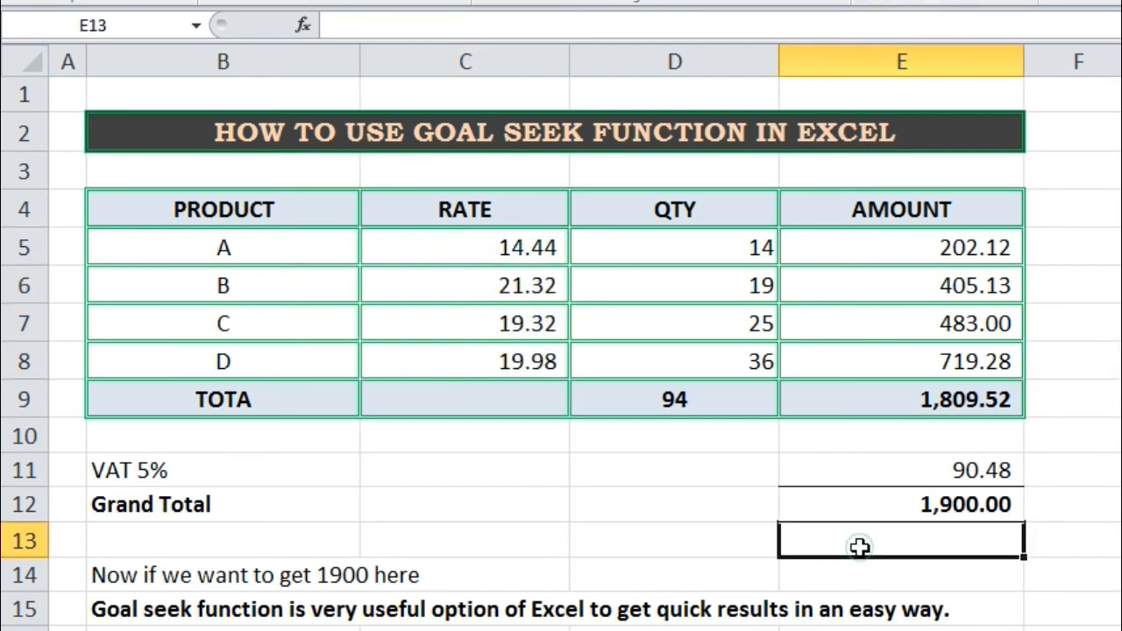
pyautogui.click(1095, 531)
pyautogui.click(1121, 505)
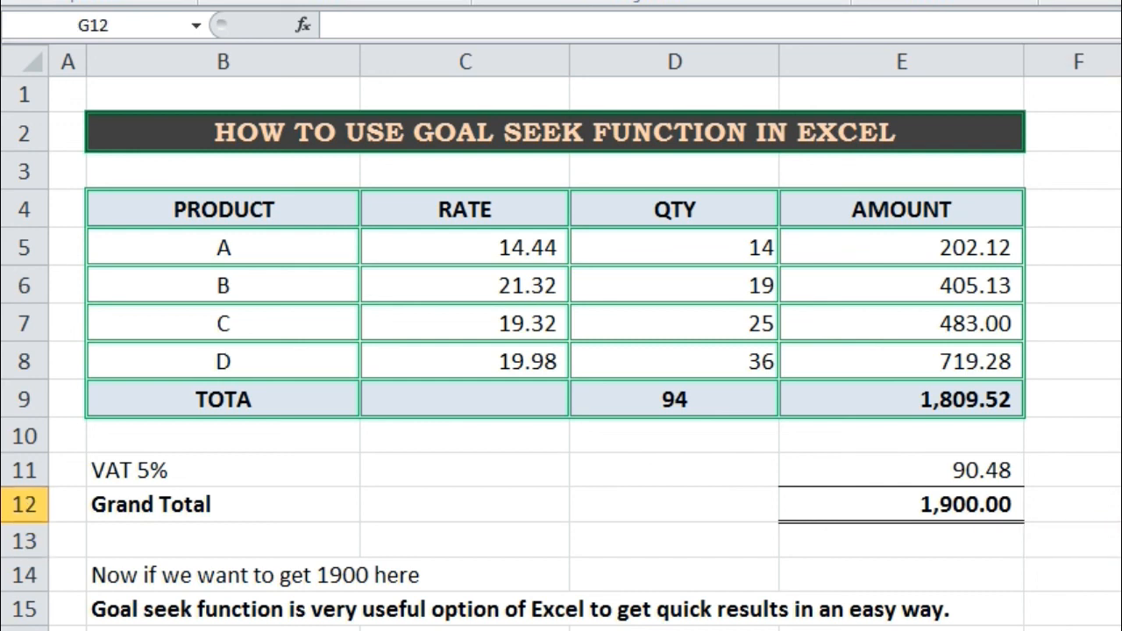